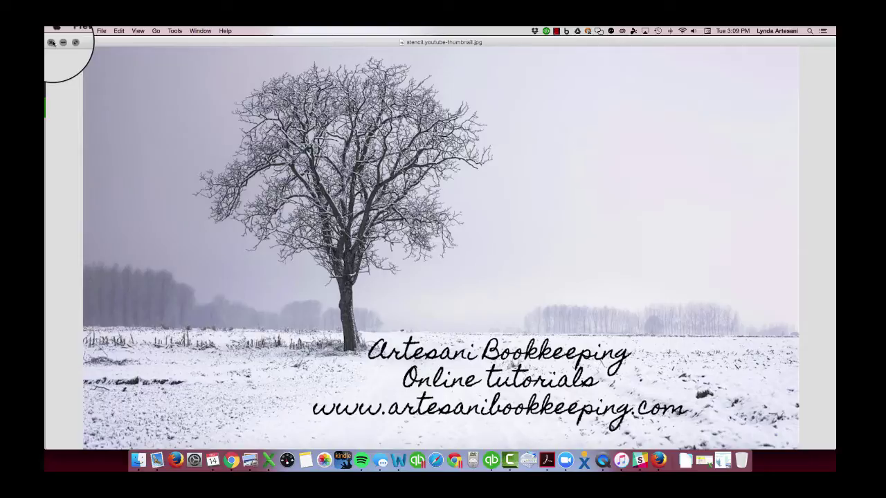
Minimize the title image and open the Expenses section of the QuickBooks company's account settings.
{"action": "left_click", "coordinate": [63, 42]}
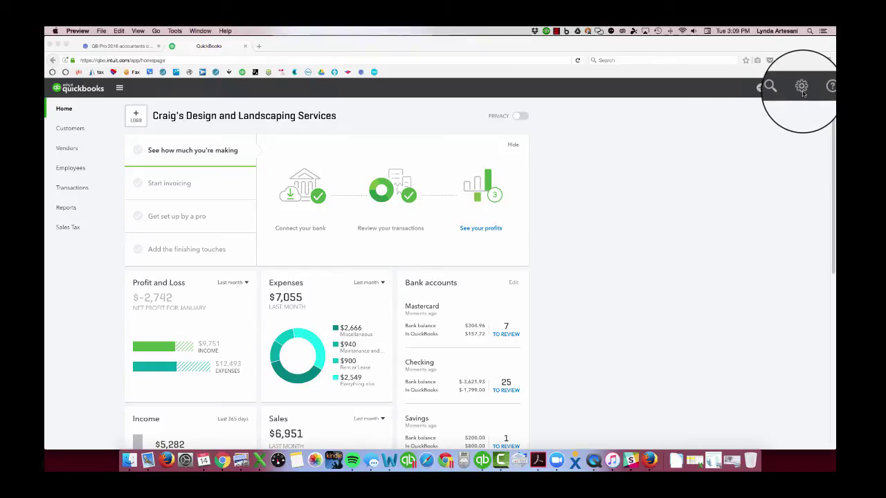
{"action": "left_click", "coordinate": [801, 90]}
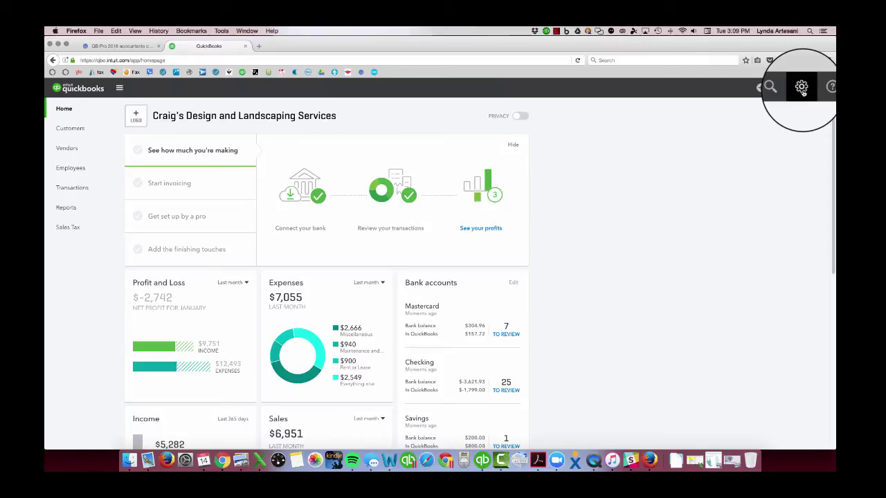
{"action": "left_click", "coordinate": [802, 91]}
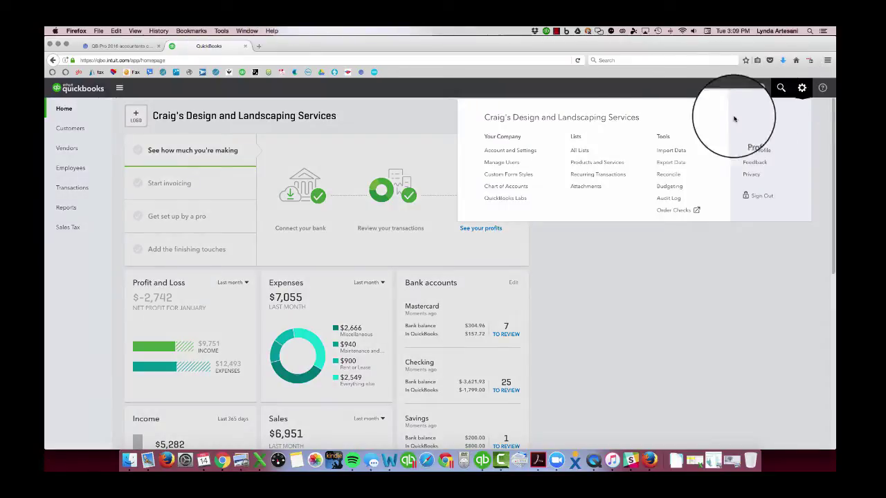
{"action": "left_click", "coordinate": [507, 155]}
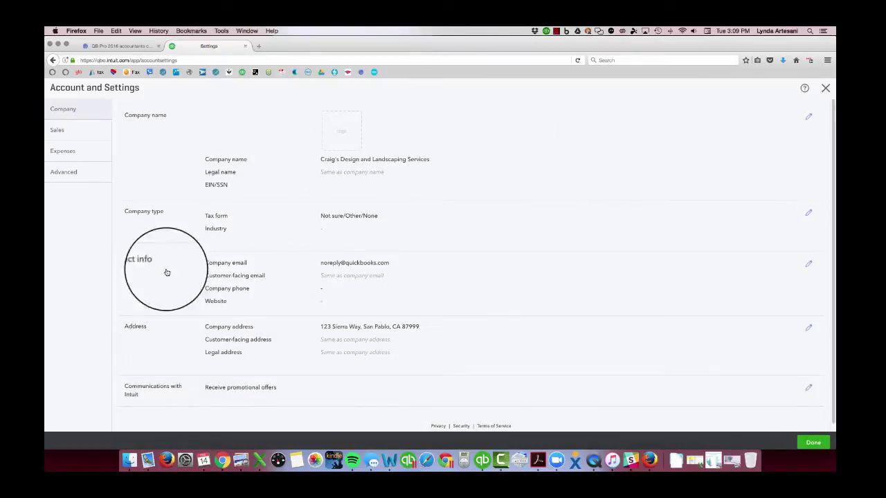
{"action": "left_click", "coordinate": [80, 159]}
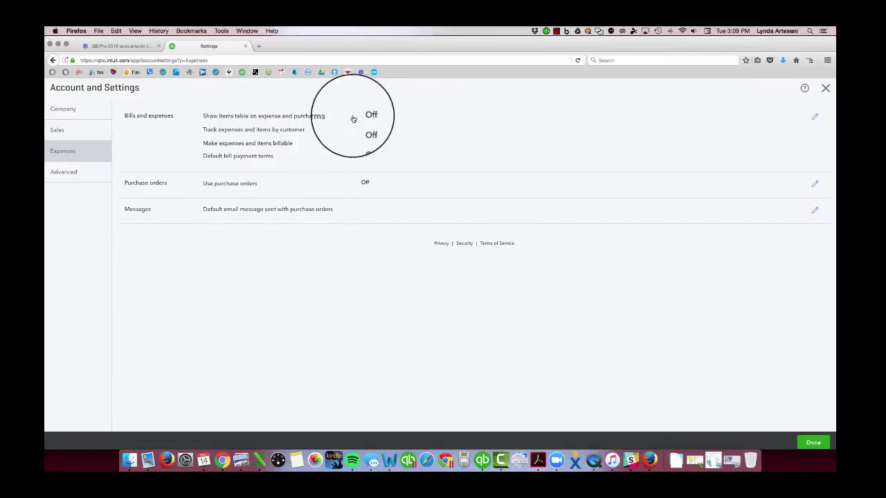
Turn on the items table for purchase forms, expense and item tracking by customer, and billable expenses and items, then save and leave the settings.
{"action": "left_click", "coordinate": [815, 117]}
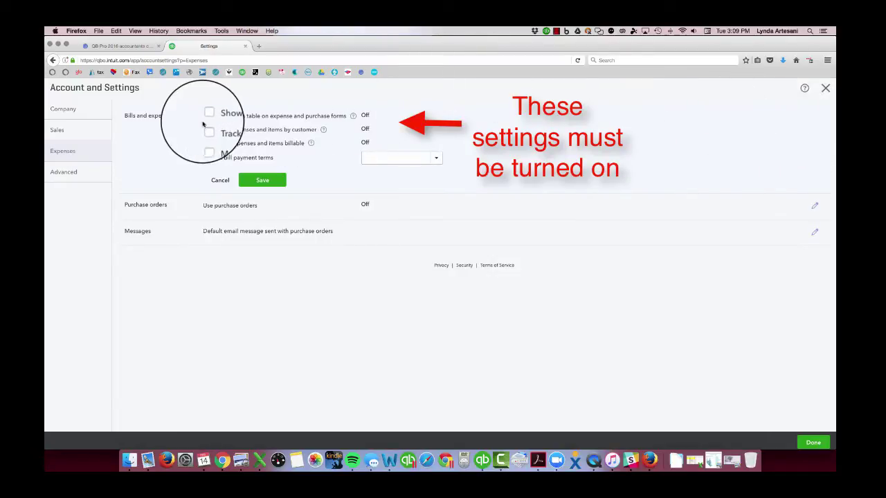
{"action": "left_click", "coordinate": [207, 116]}
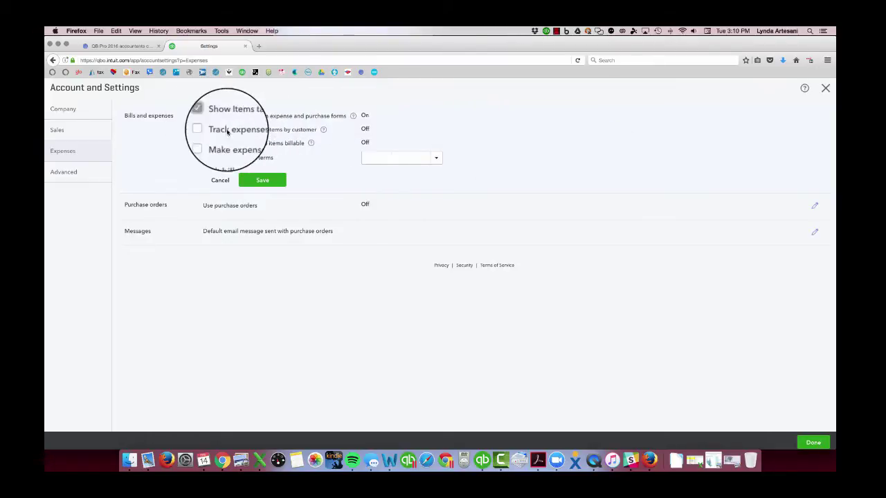
{"action": "left_click", "coordinate": [206, 129]}
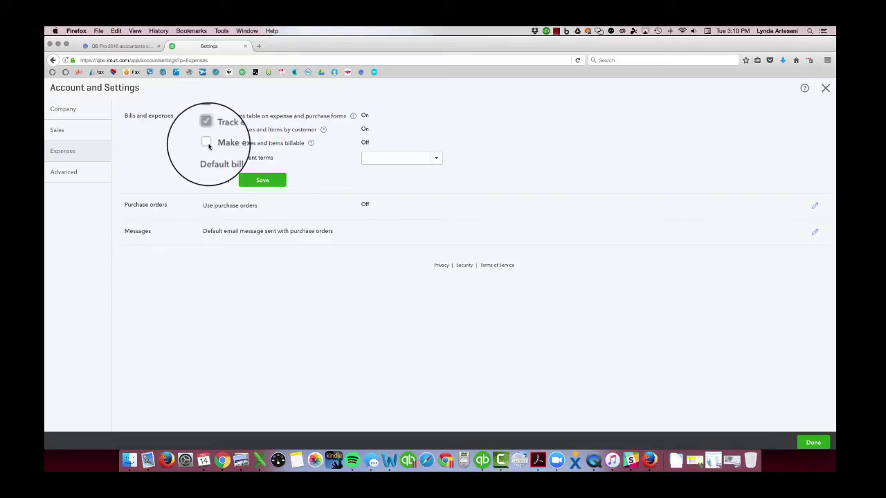
{"action": "left_click", "coordinate": [207, 143]}
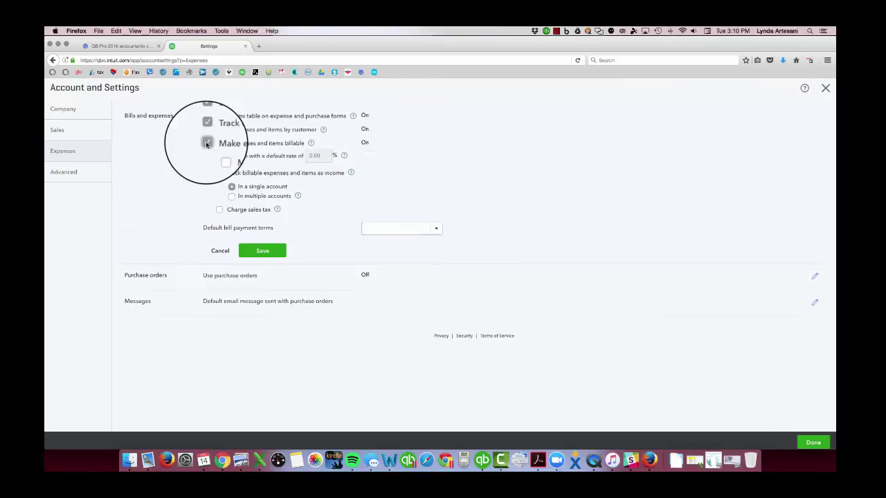
{"action": "left_click", "coordinate": [255, 253]}
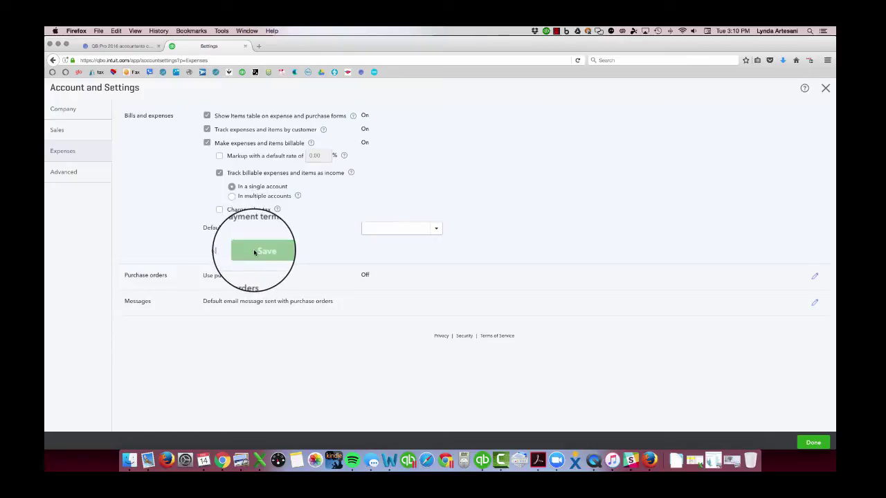
{"action": "left_click", "coordinate": [825, 85]}
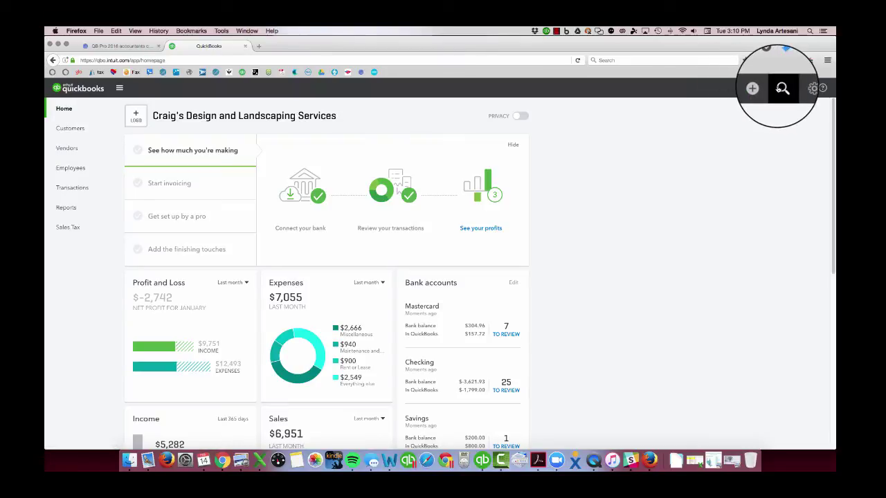
Open check 72 from the recent transactions to examine its customer assignment, close it, and bring up the recent transactions again.
{"action": "left_click", "coordinate": [782, 89]}
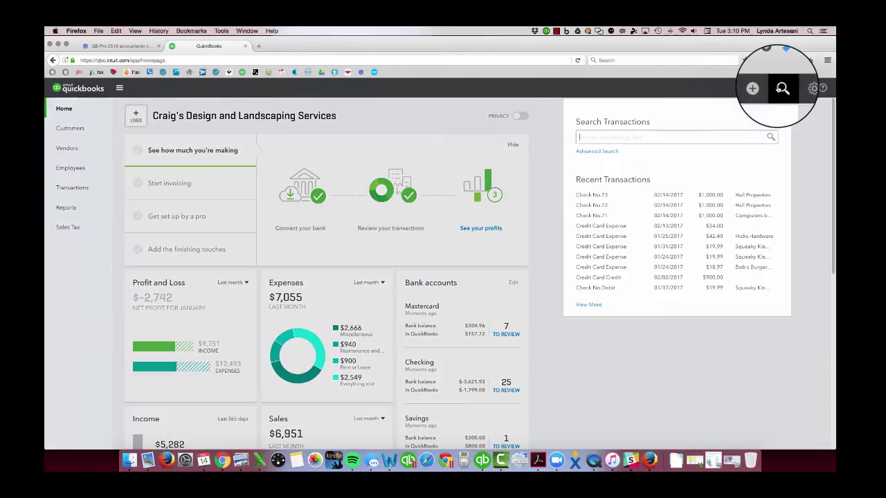
{"action": "left_click", "coordinate": [666, 208]}
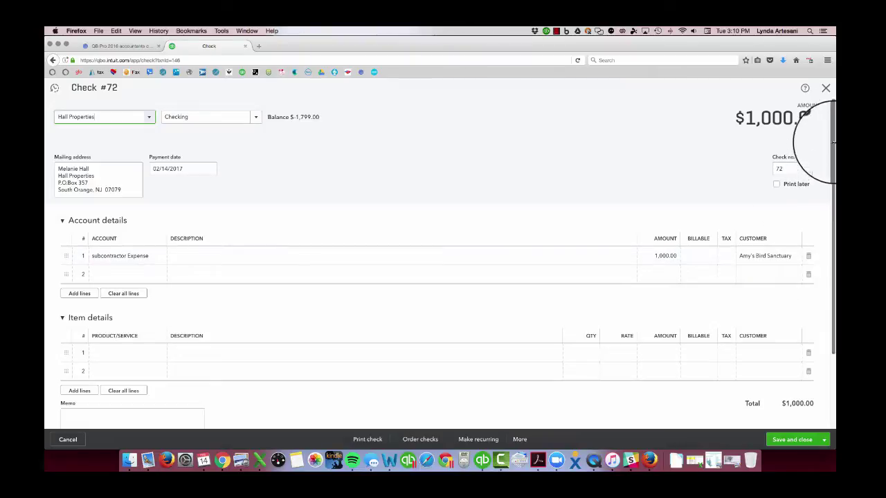
{"action": "left_click", "coordinate": [825, 88]}
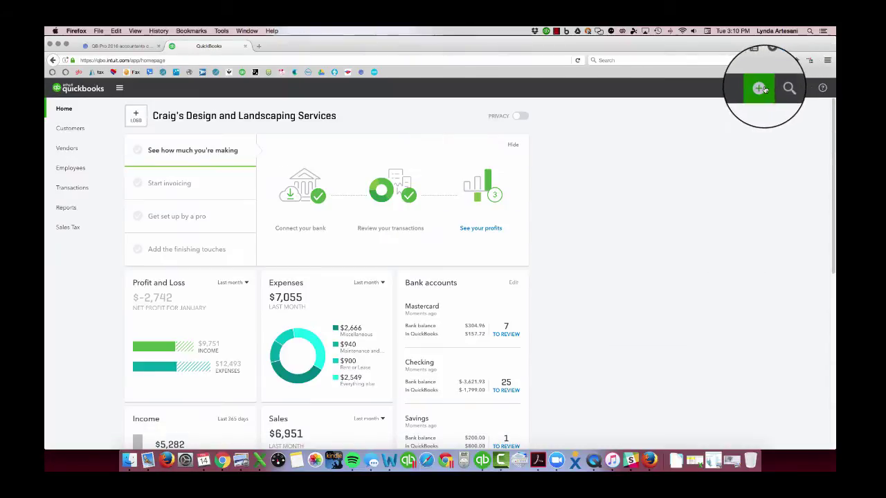
{"action": "left_click", "coordinate": [761, 88]}
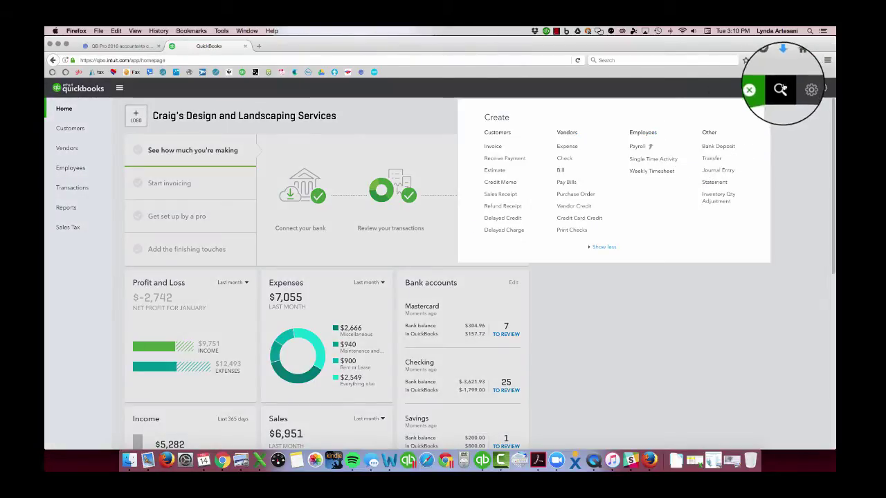
{"action": "left_click", "coordinate": [781, 88]}
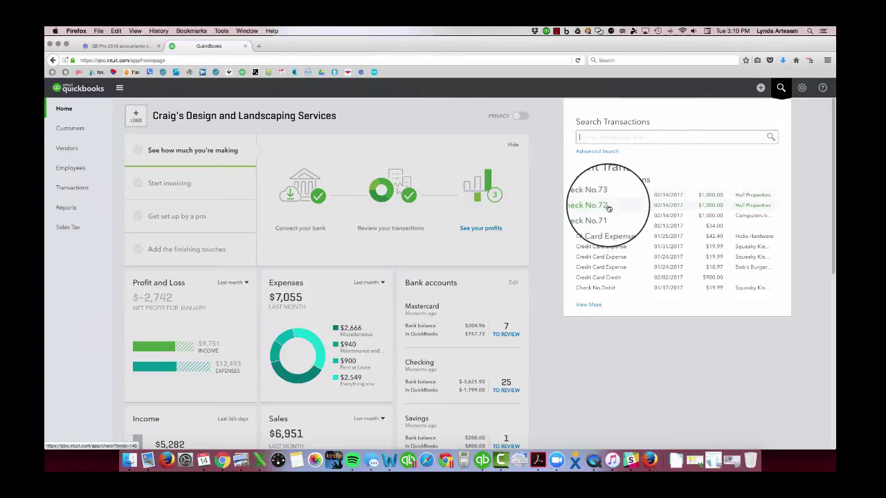
Search the reports for "profit" and run the Profit and Loss by Customer report.
{"action": "left_click", "coordinate": [70, 207]}
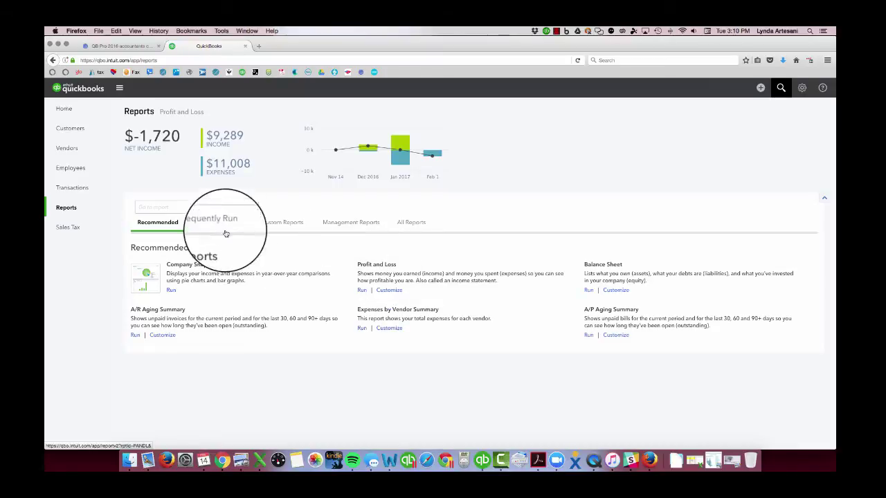
{"action": "left_click", "coordinate": [196, 207]}
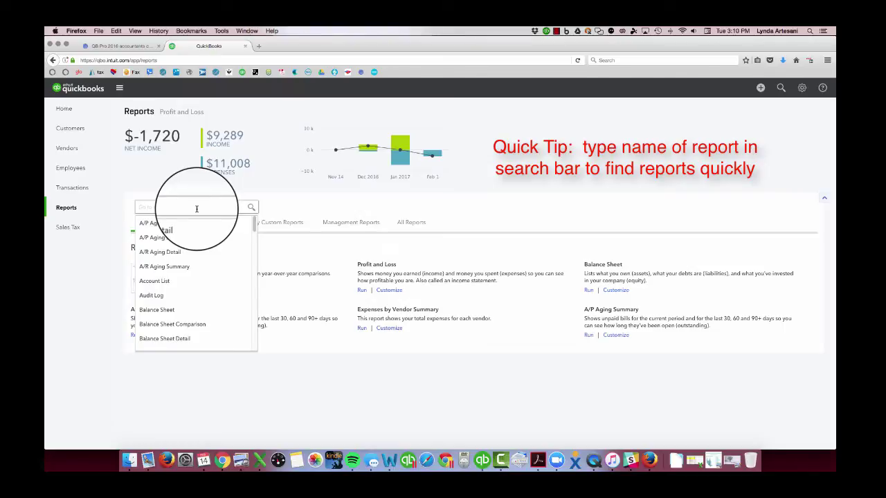
{"action": "type", "text": "P"}
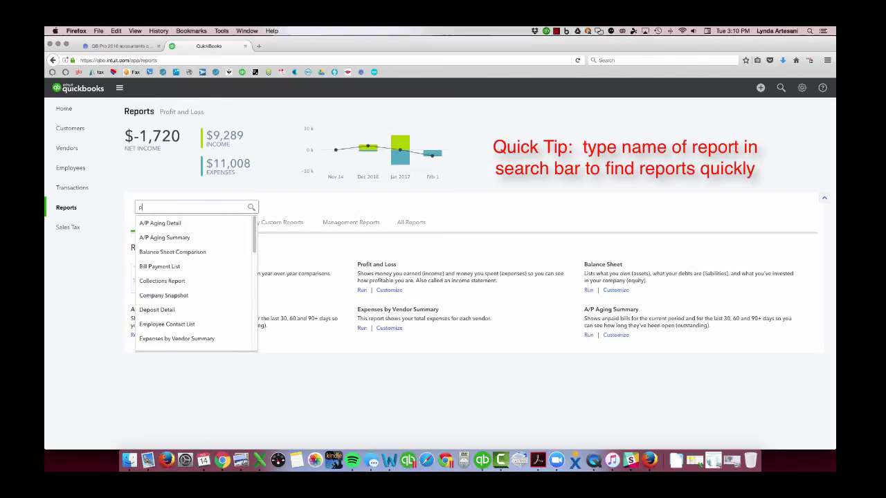
{"action": "type", "text": "rofit"}
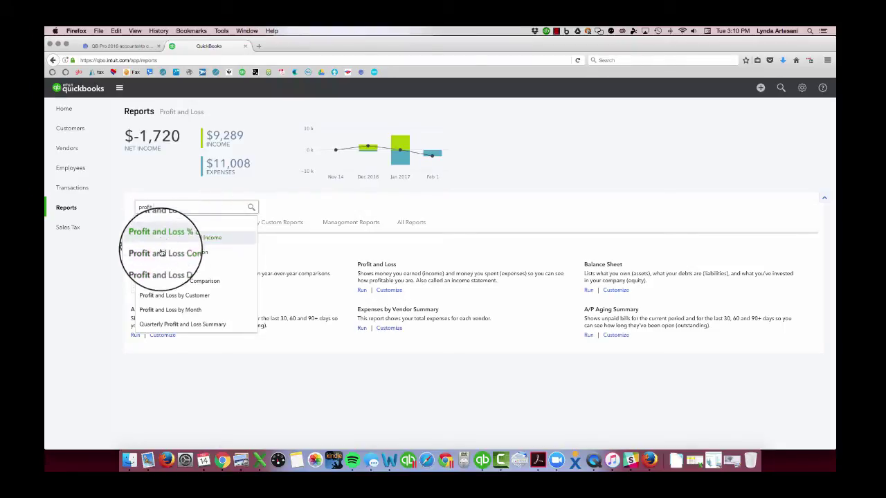
{"action": "left_click", "coordinate": [160, 296]}
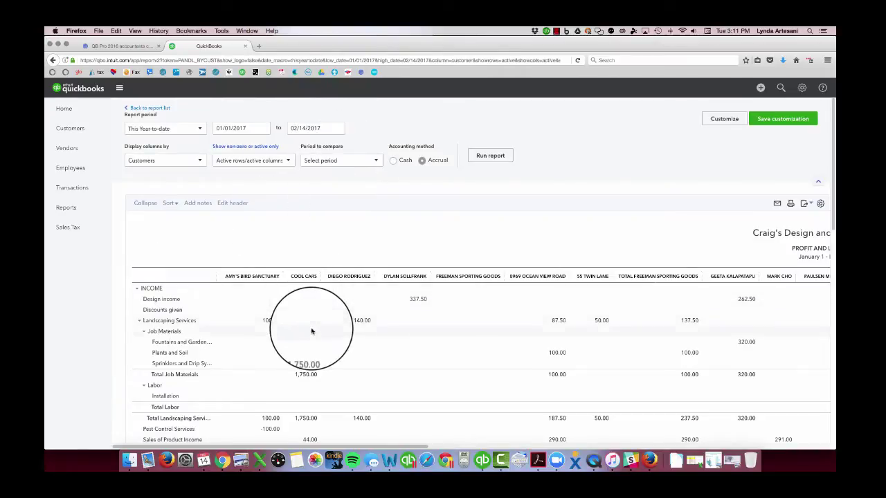
Filter the report to customer Amy's Bird Sanctuary and open the transactions behind its subcontractor expense.
{"action": "left_click", "coordinate": [729, 121]}
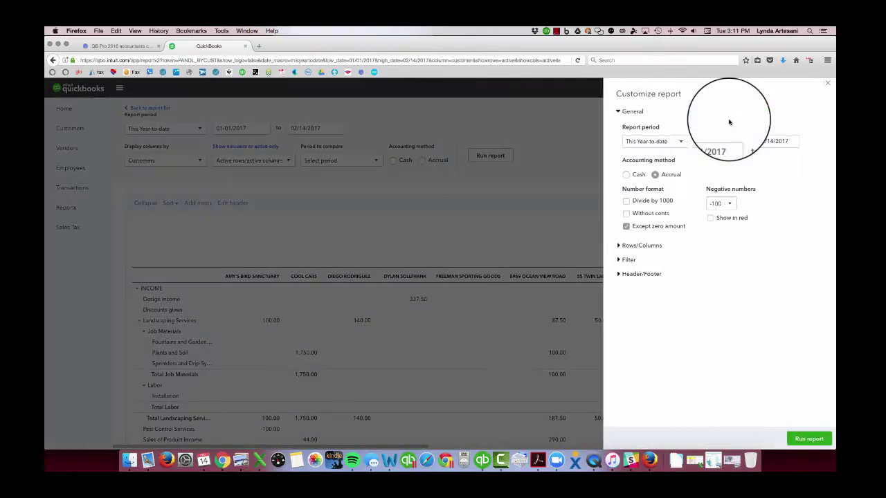
{"action": "left_click", "coordinate": [620, 260]}
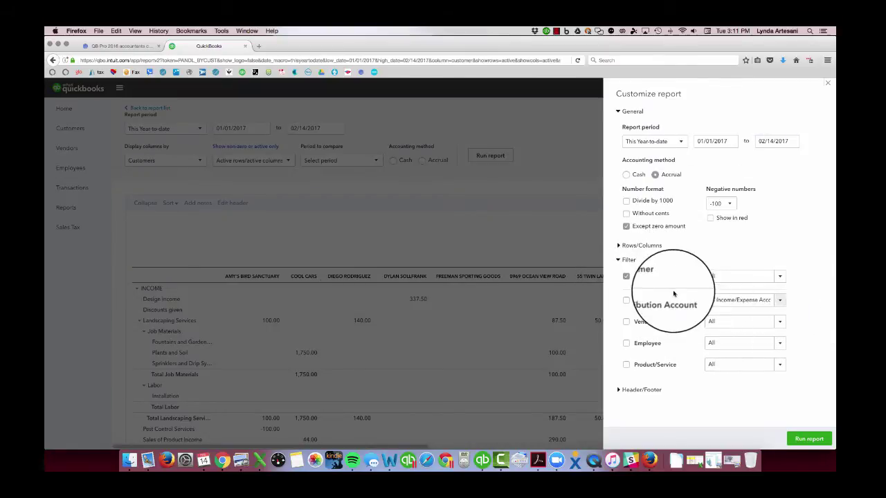
{"action": "left_click", "coordinate": [774, 278]}
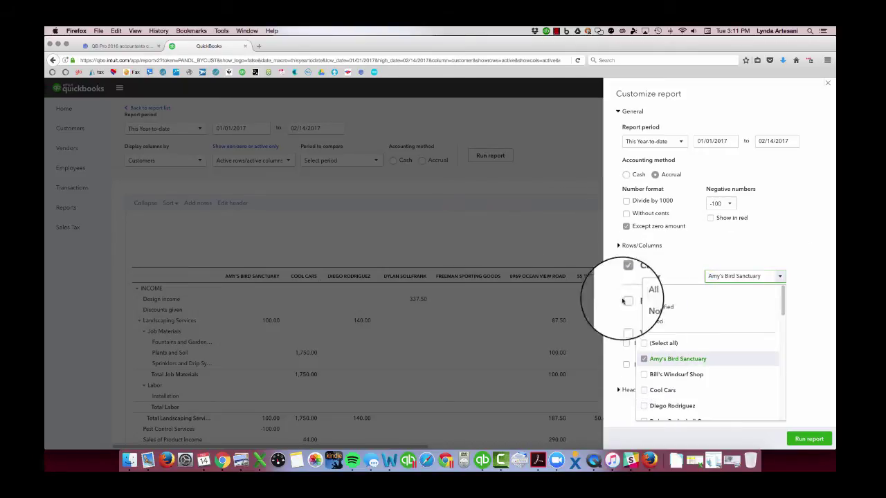
{"action": "left_click", "coordinate": [805, 442]}
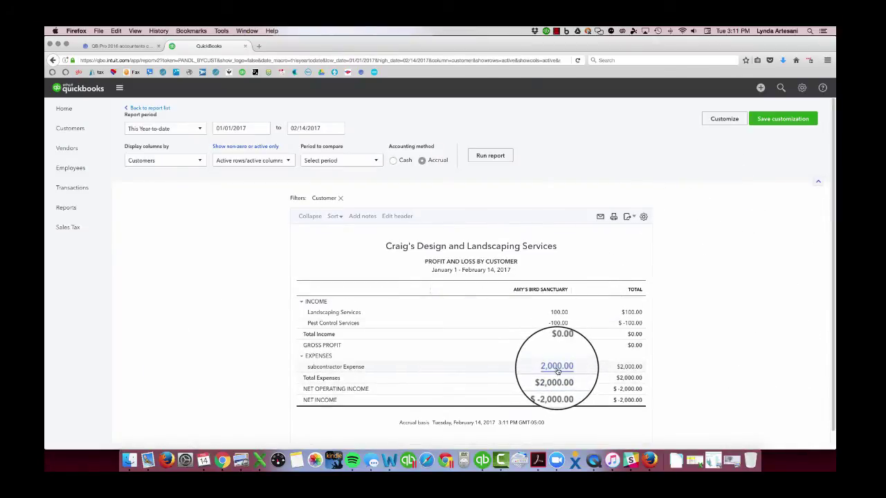
{"action": "left_click", "coordinate": [556, 367]}
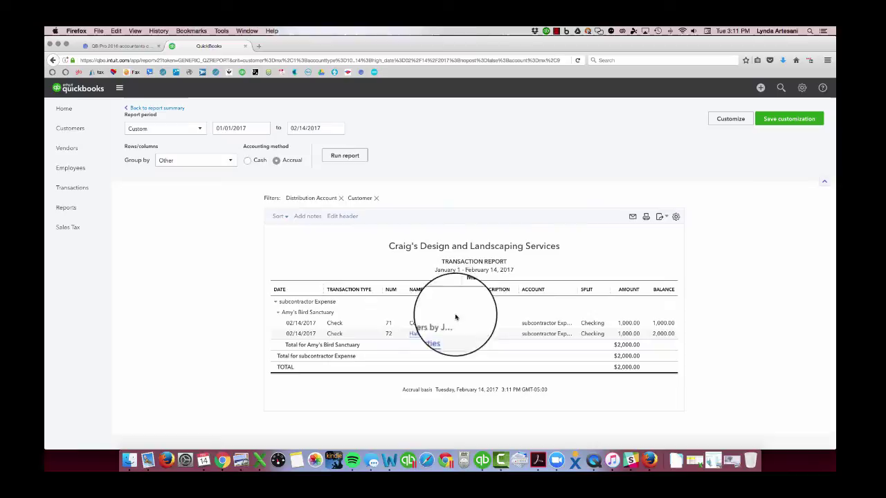
Save check 73 with its subcontractor expense line assigned to customer Amy's Bird Sanctuary, and return to the profit and loss summary.
{"action": "left_click", "coordinate": [781, 88]}
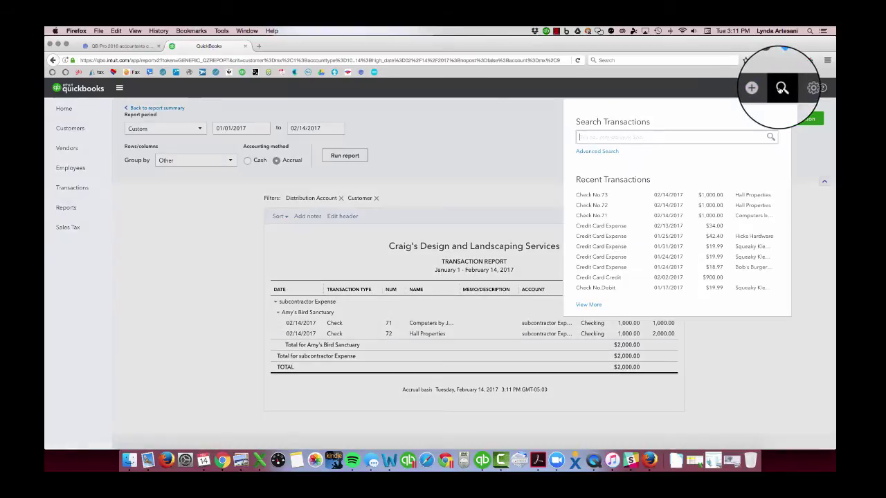
{"action": "left_click", "coordinate": [595, 197]}
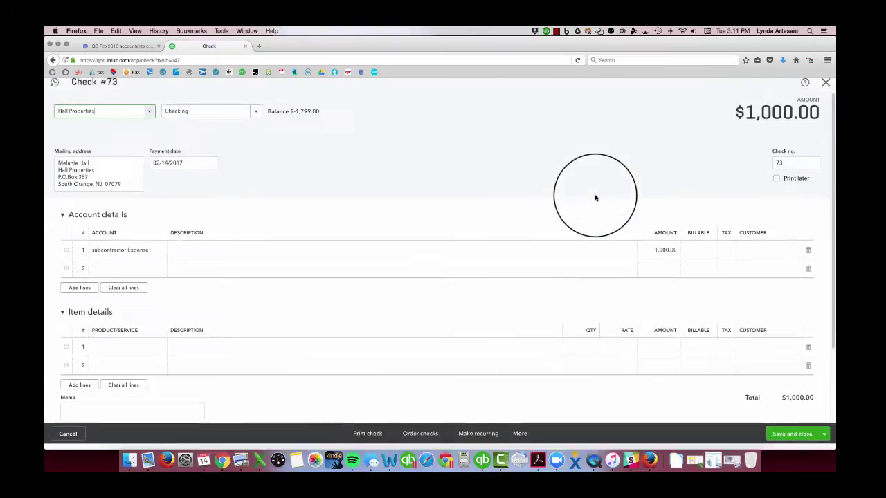
{"action": "left_click", "coordinate": [752, 258]}
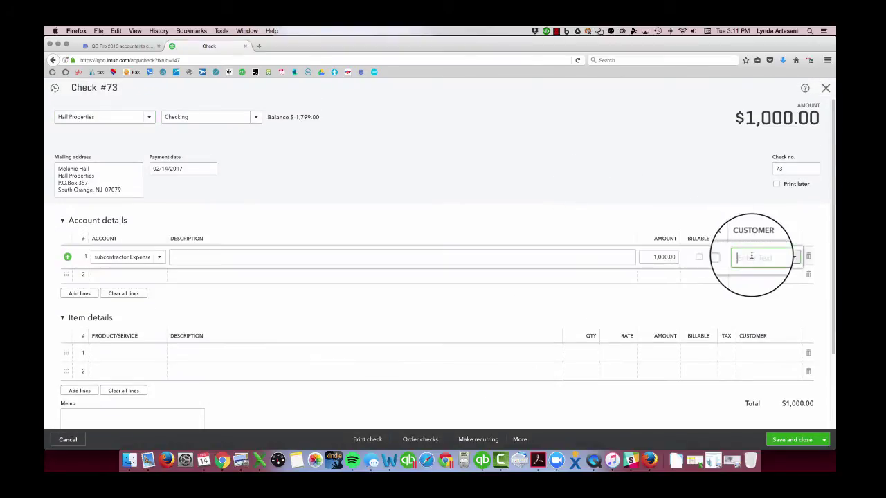
{"action": "type", "text": "Amy's Bird Sanctuary"}
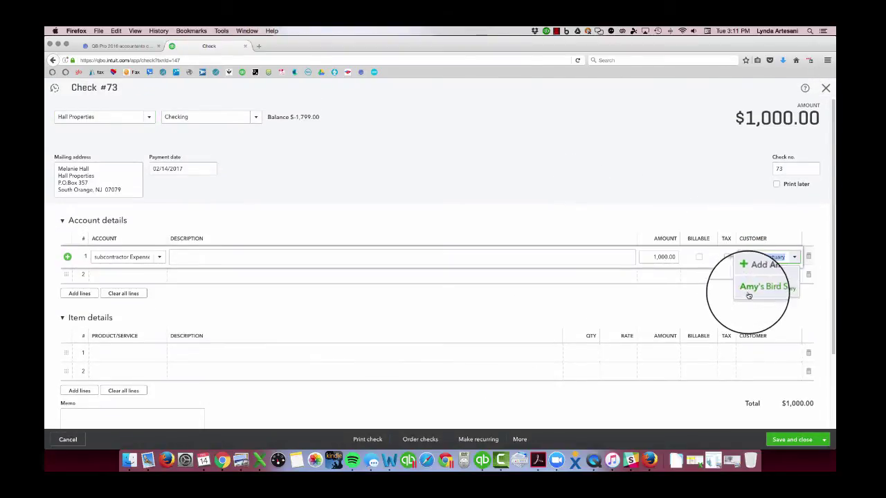
{"action": "left_click", "coordinate": [760, 286]}
{"action": "left_click", "coordinate": [785, 441]}
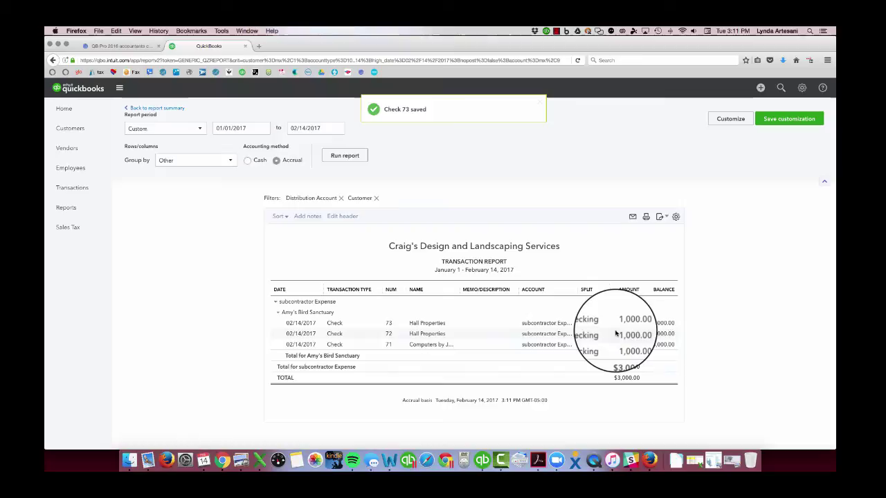
{"action": "left_click", "coordinate": [172, 110]}
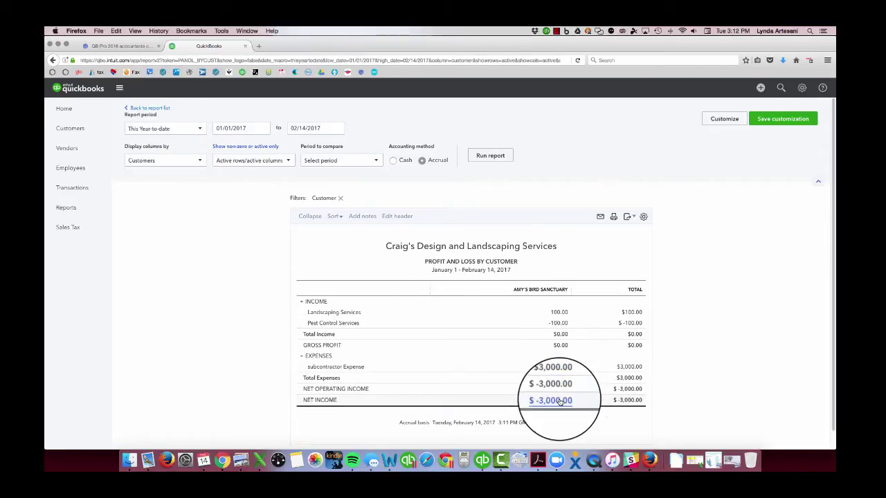
Start a new invoice for Amy's Bird Sanctuary from the customer list.
{"action": "left_click", "coordinate": [66, 130]}
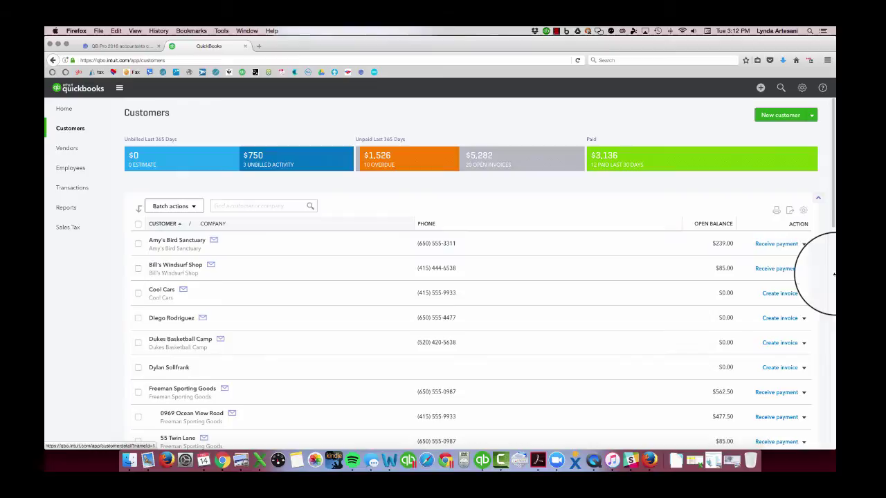
{"action": "left_click", "coordinate": [804, 244]}
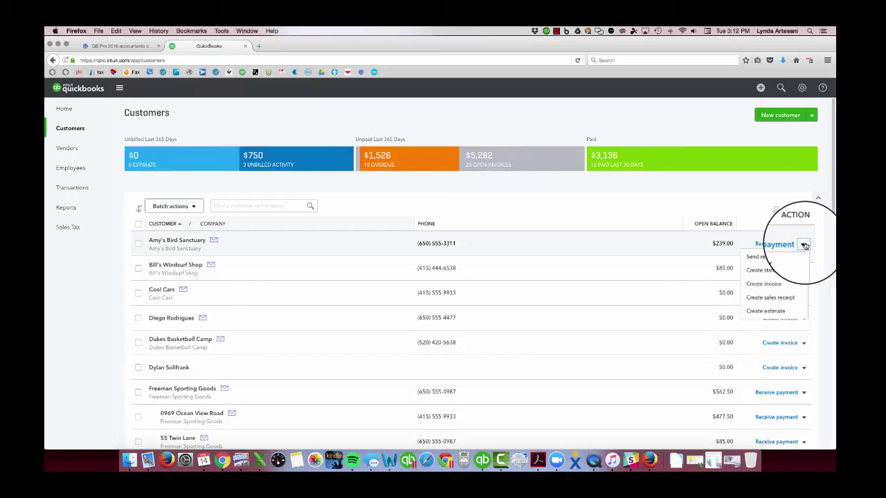
{"action": "left_click", "coordinate": [776, 287]}
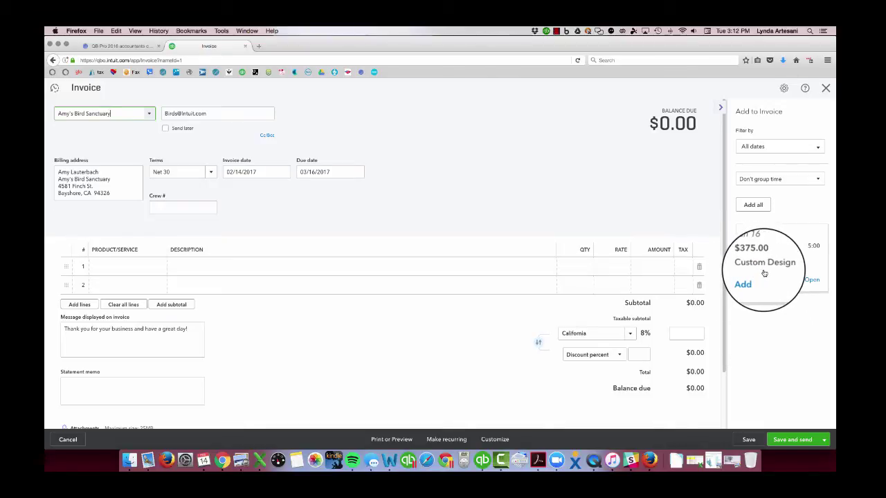
Open the billable Custom Design time entry suggested for the invoice, save it without changes, and close it.
{"action": "left_click", "coordinate": [812, 279]}
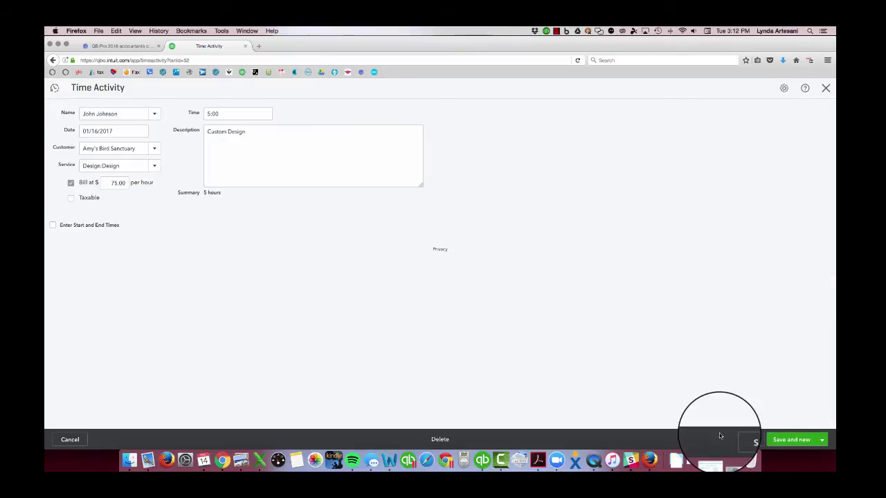
{"action": "left_click", "coordinate": [746, 440]}
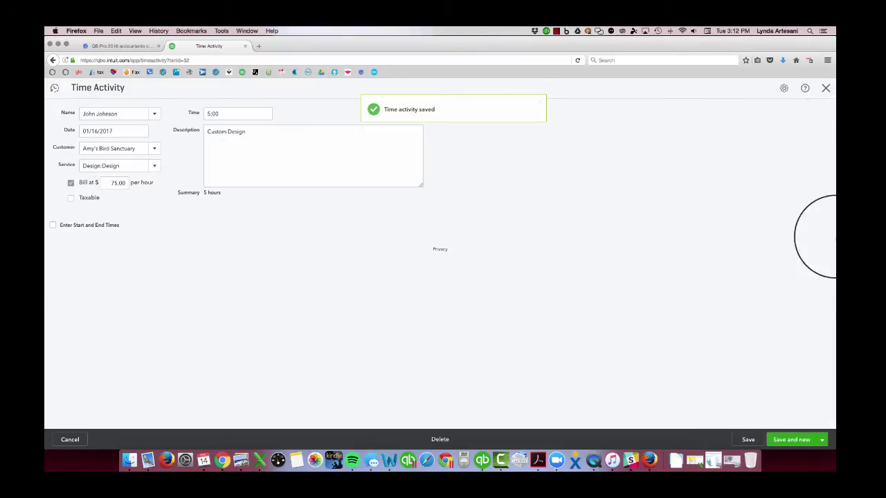
{"action": "left_click", "coordinate": [826, 89]}
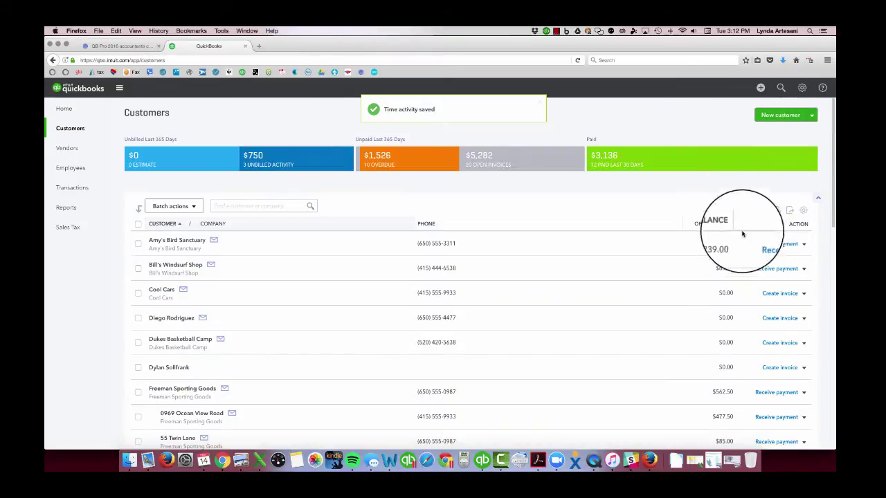
Open a new invoice for Amy's Bird Sanctuary from the customer list to review its billable items, and close it unsaved.
{"action": "left_click", "coordinate": [803, 245]}
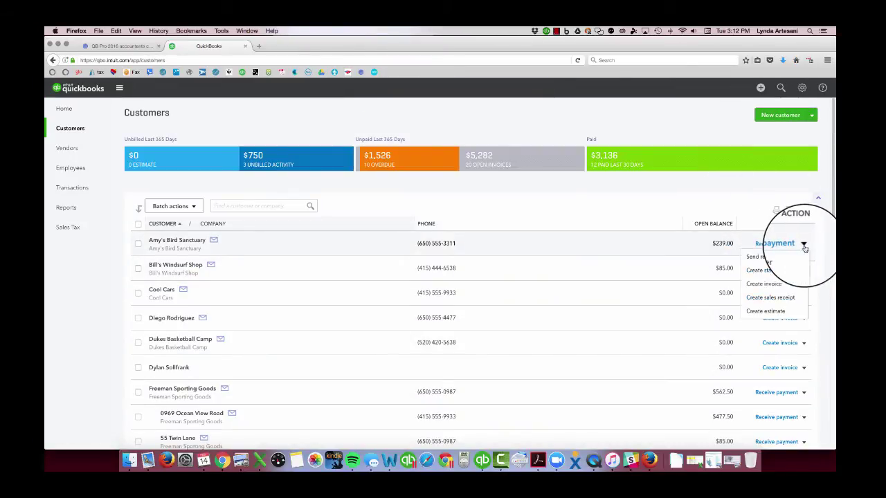
{"action": "left_click", "coordinate": [772, 286]}
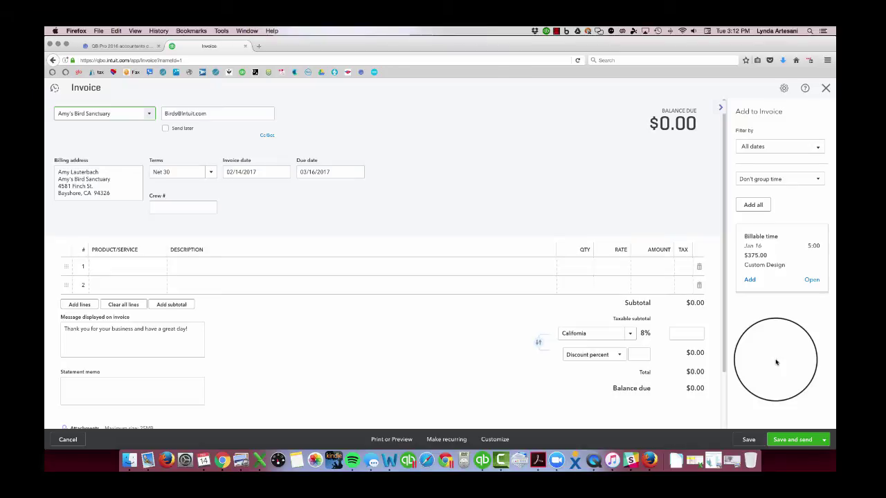
{"action": "left_click", "coordinate": [825, 88]}
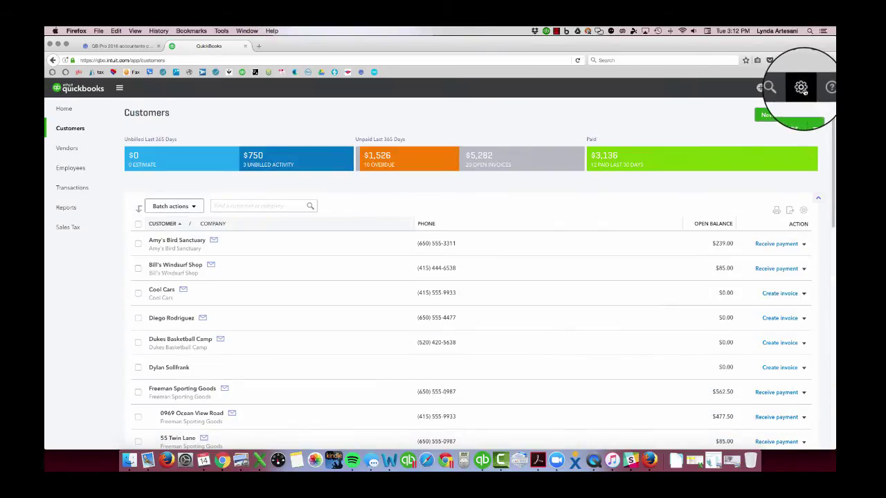
{"action": "left_click", "coordinate": [801, 88]}
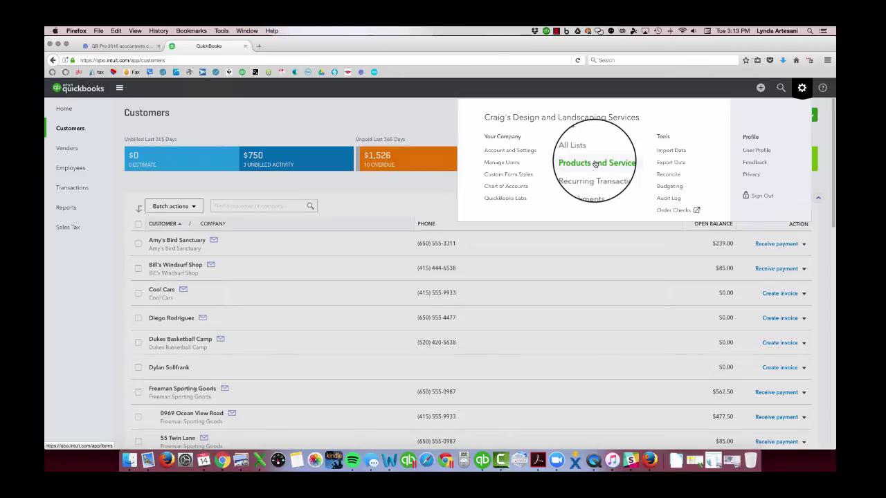
{"action": "left_click", "coordinate": [431, 132]}
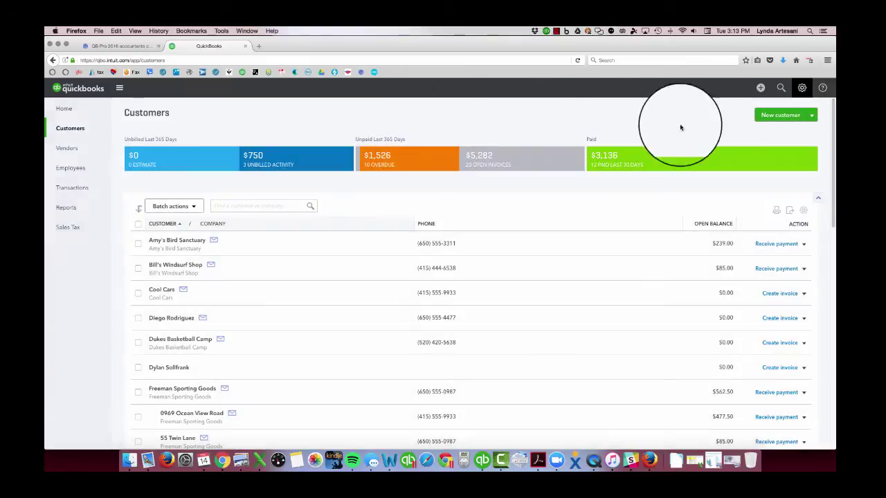
Open check 73, try to find a "subcon" product/service for its item details, and close the check without saving.
{"action": "left_click", "coordinate": [782, 89]}
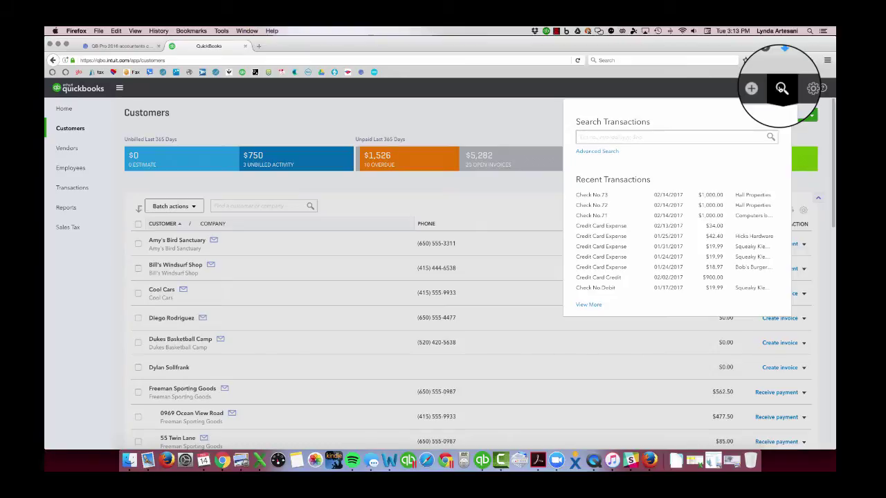
{"action": "left_click", "coordinate": [671, 197]}
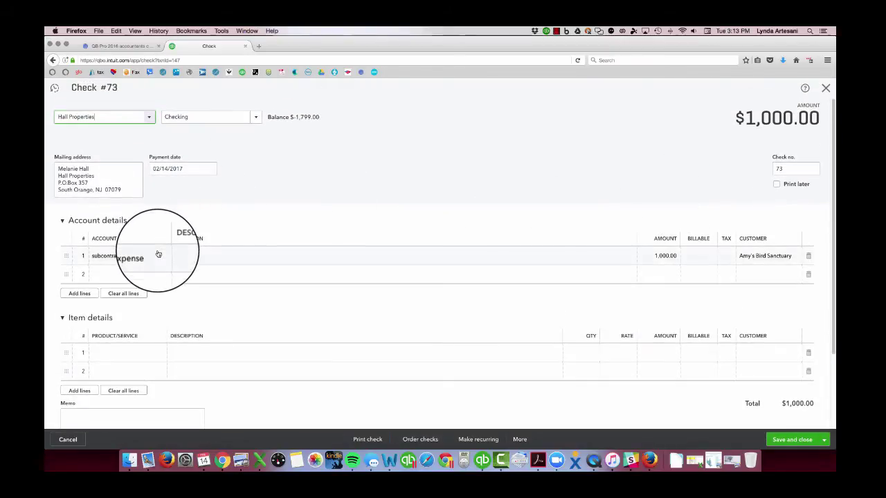
{"action": "left_click", "coordinate": [63, 319]}
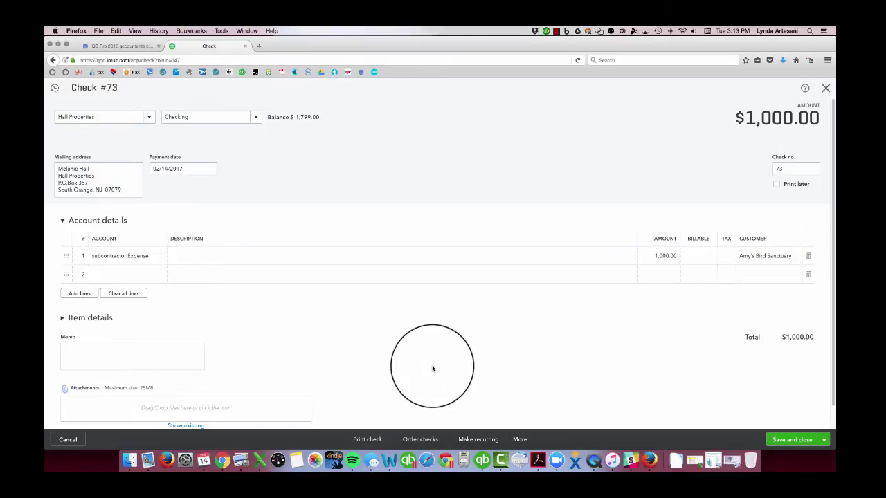
{"action": "left_click", "coordinate": [62, 318]}
{"action": "left_click", "coordinate": [122, 354]}
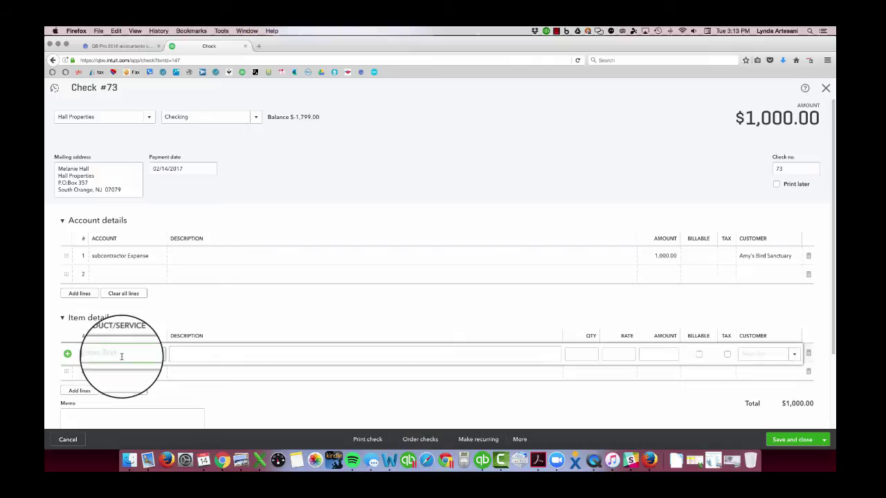
{"action": "type", "text": "Ru"}
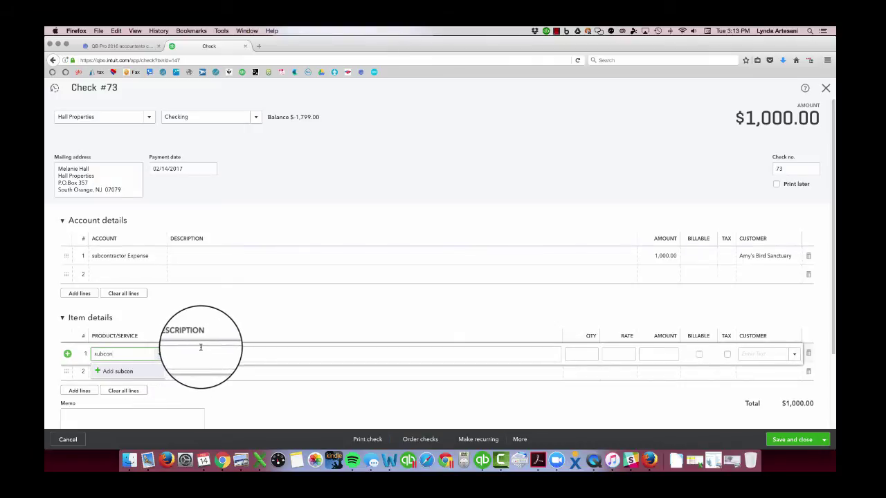
{"action": "type", "text": "r"}
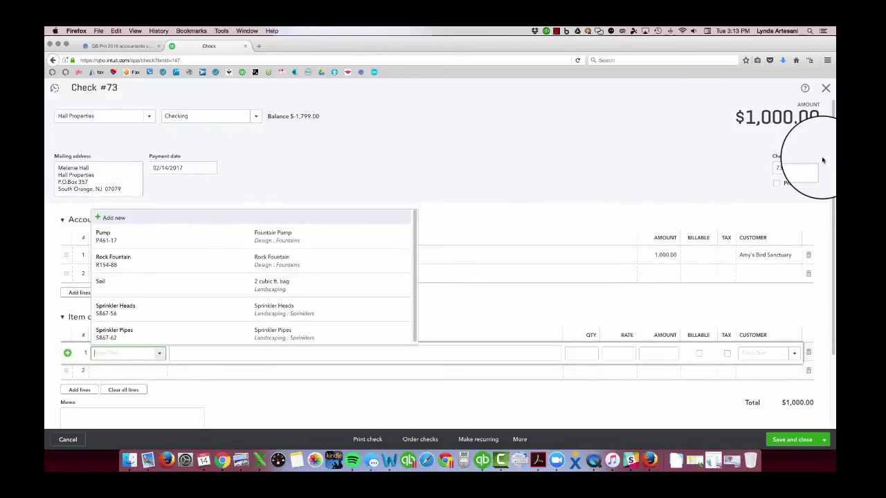
{"action": "left_click", "coordinate": [825, 89]}
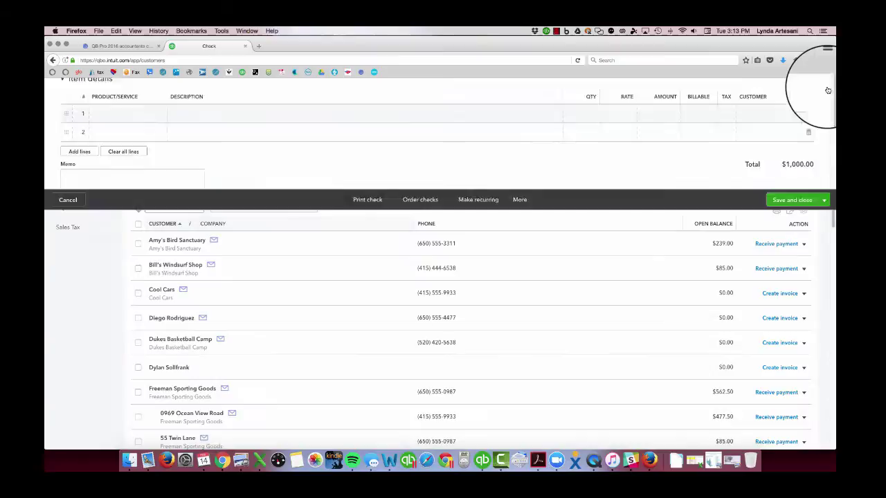
Search the Products and Services list for "sub" and open the Subcontractor service for editing.
{"action": "left_click", "coordinate": [800, 88]}
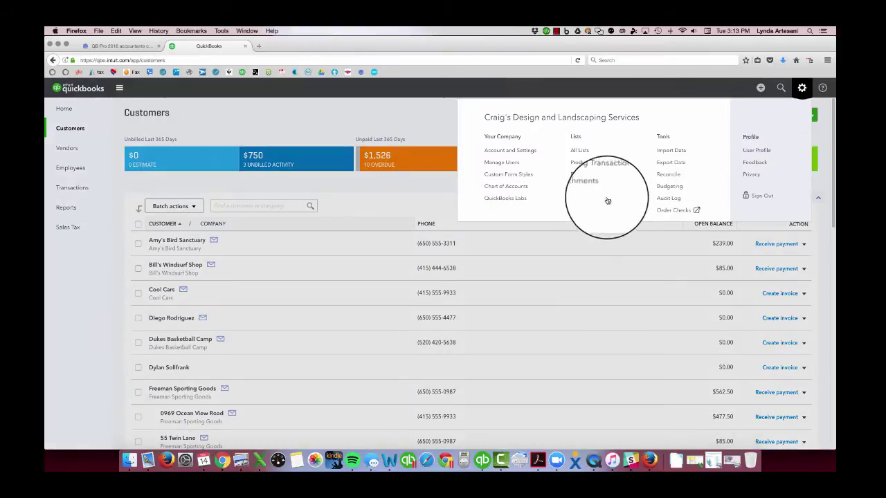
{"action": "left_click", "coordinate": [612, 168]}
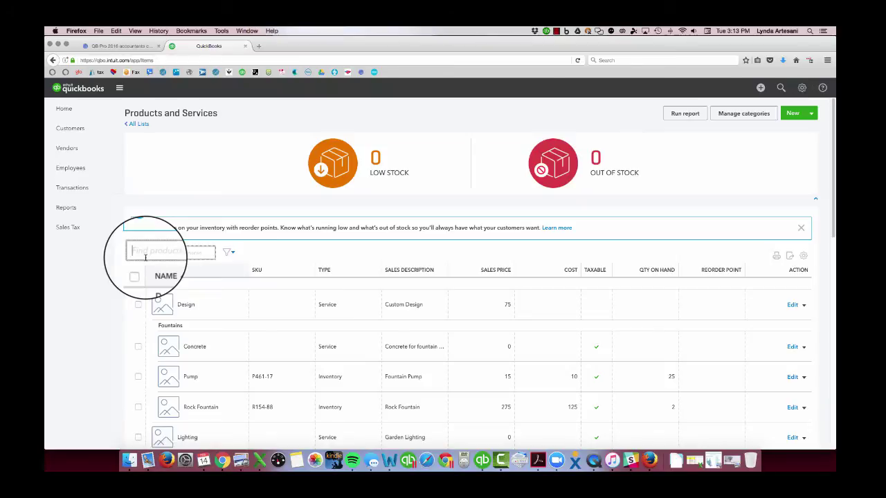
{"action": "type", "text": "sub"}
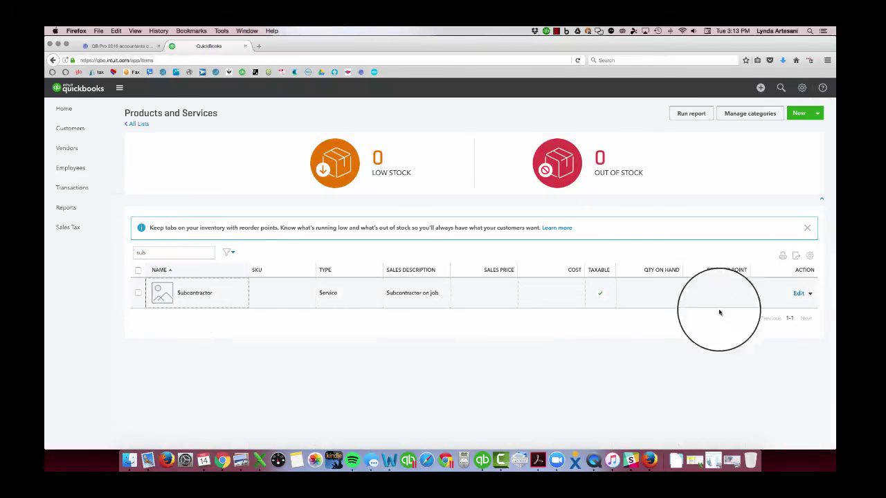
{"action": "left_click", "coordinate": [799, 293]}
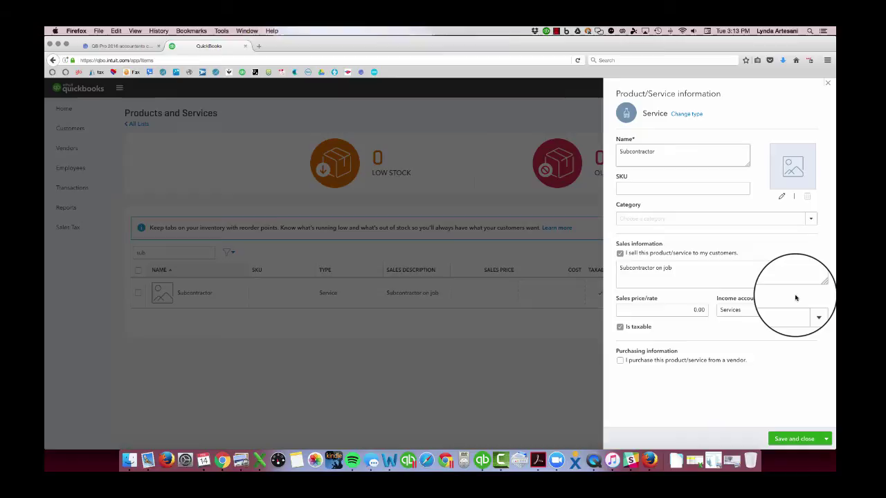
Mark the Subcontractor service as purchased from a vendor, copy "Subcontractor on job" into its purchase description, and save it.
{"action": "left_click", "coordinate": [621, 360]}
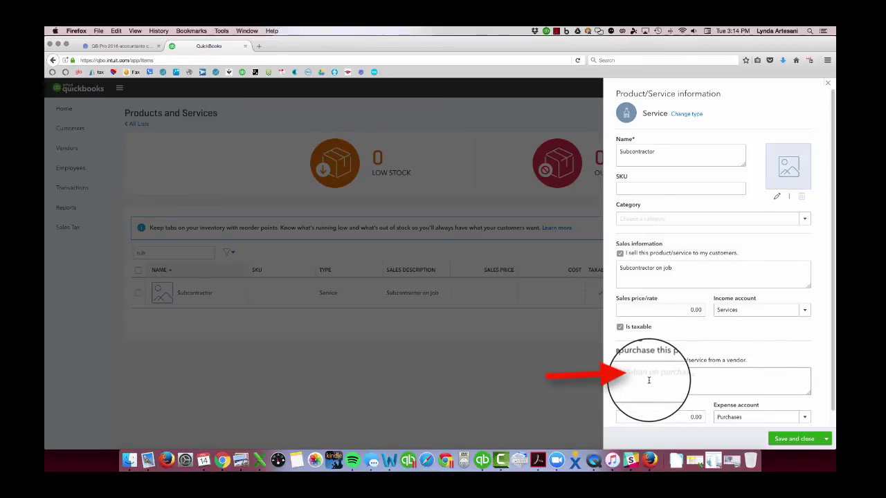
{"action": "left_click_drag", "start_coordinate": [673, 269], "coordinate": [619, 268]}
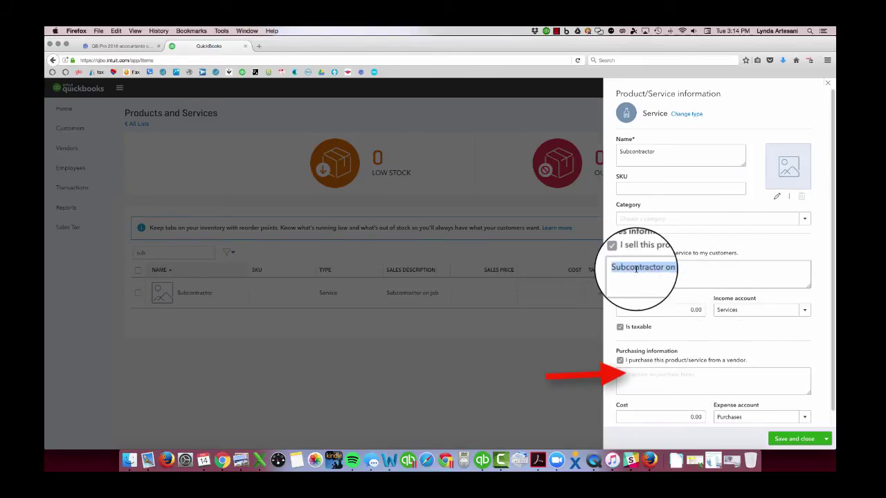
{"action": "right_click", "coordinate": [634, 268]}
{"action": "left_click", "coordinate": [647, 294]}
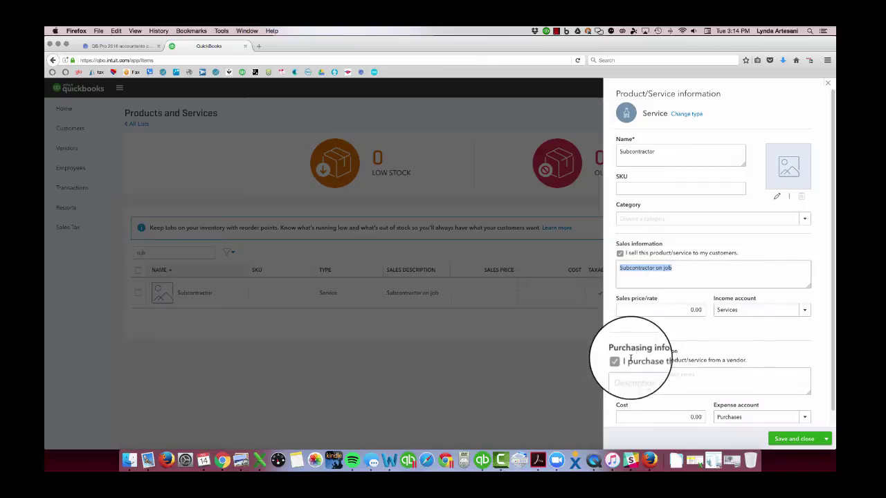
{"action": "right_click", "coordinate": [630, 378]}
{"action": "left_click", "coordinate": [651, 363]}
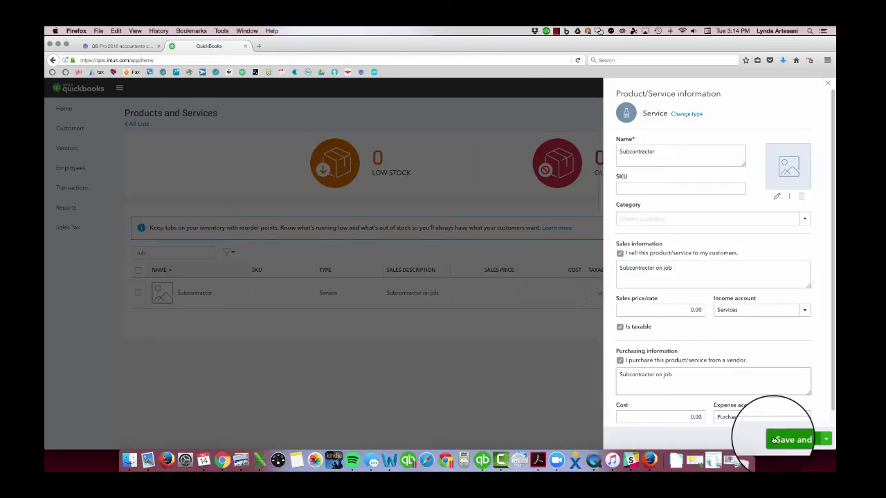
{"action": "left_click", "coordinate": [774, 439]}
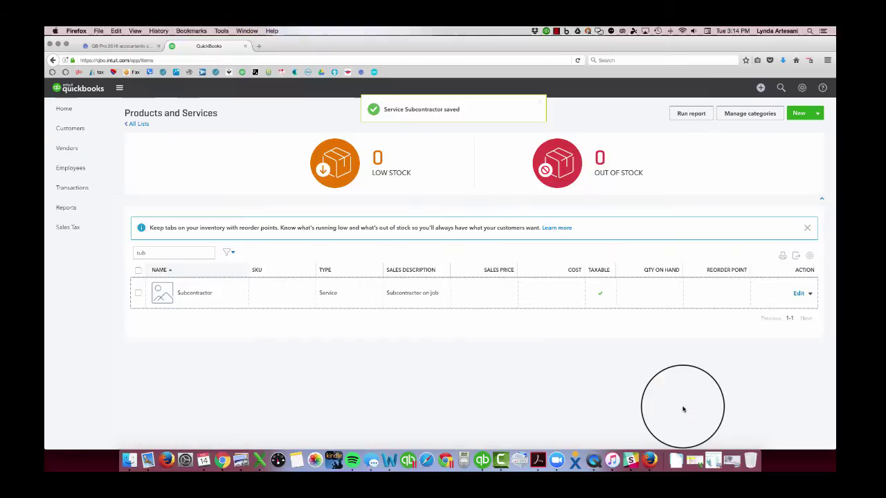
Open check 71 from the recent transactions and add a Subcontractor item line with a rate of 1000.
{"action": "left_click", "coordinate": [781, 88]}
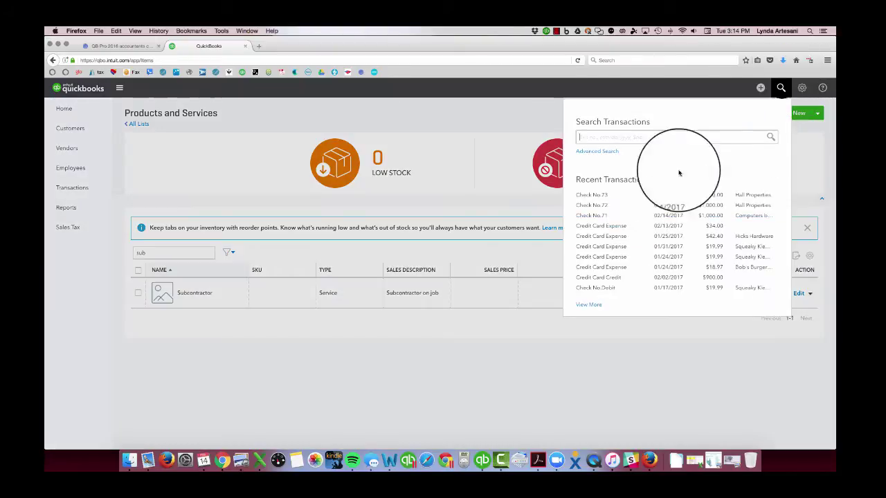
{"action": "left_click", "coordinate": [593, 219]}
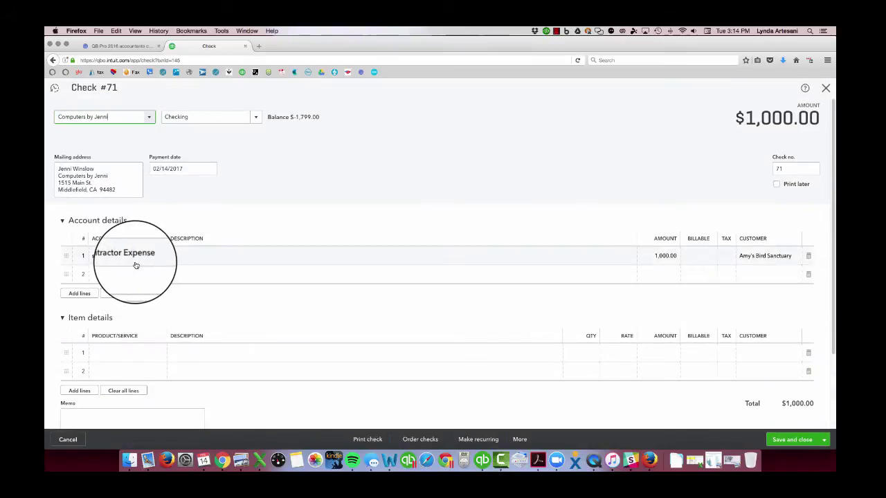
{"action": "left_click", "coordinate": [119, 354]}
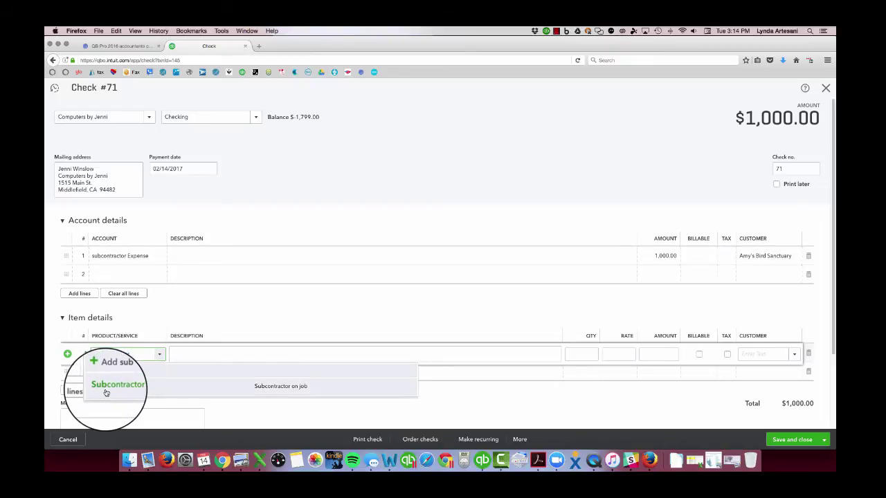
{"action": "left_click", "coordinate": [105, 385]}
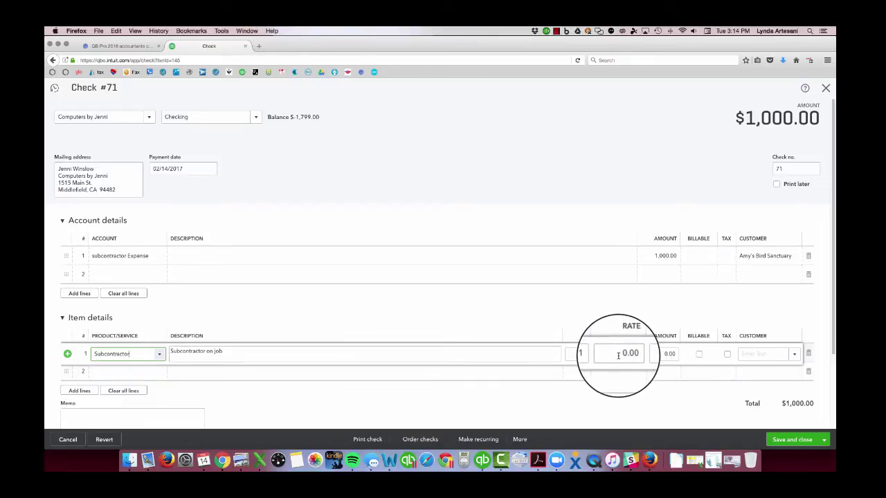
{"action": "type", "text": "10"}
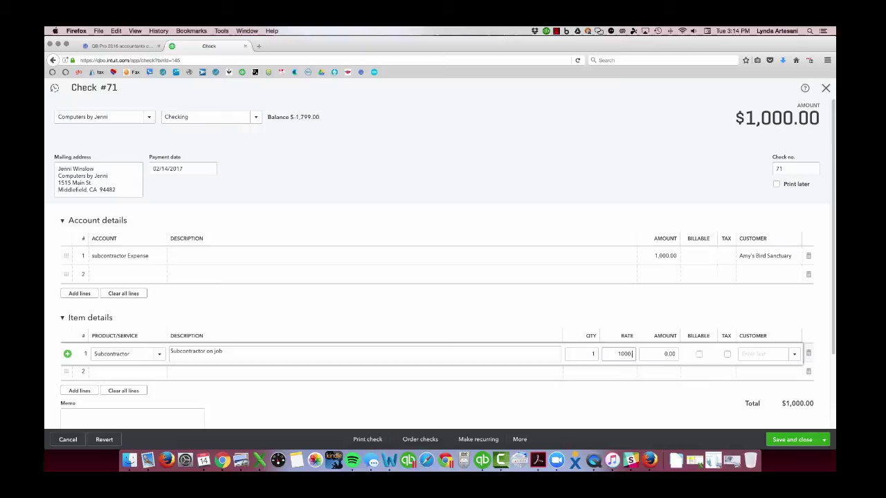
Delete check 71's subcontractor Expense account line, assign the item line to customer Amy's Bird Sanctuary, and save the check.
{"action": "left_click", "coordinate": [808, 257]}
{"action": "left_click", "coordinate": [742, 355]}
{"action": "type", "text": "am"}
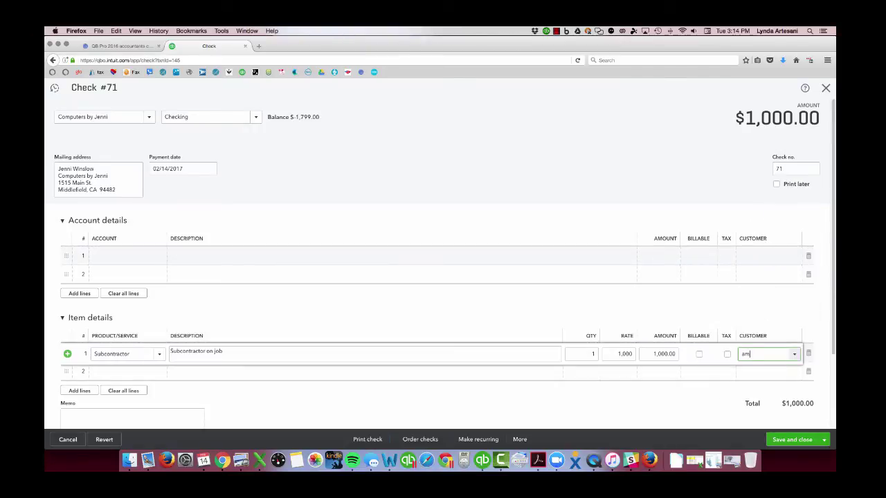
{"action": "type", "text": "y's Bird Sanctuary"}
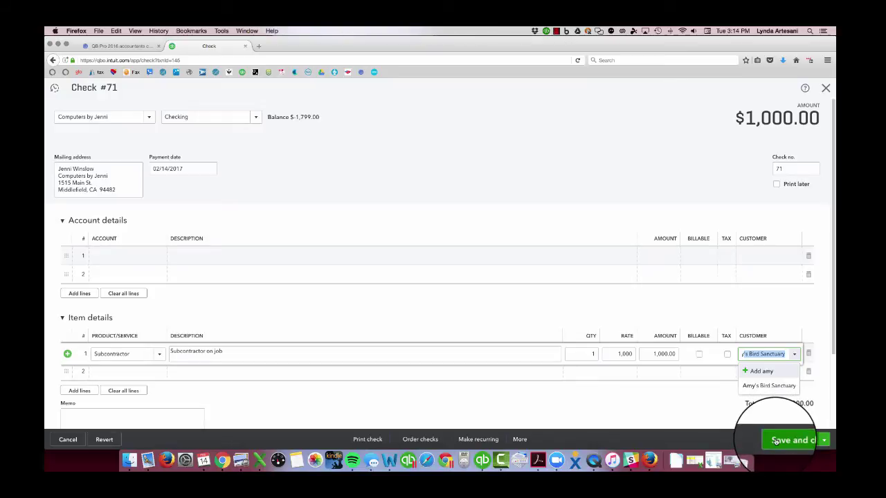
{"action": "left_click", "coordinate": [775, 441]}
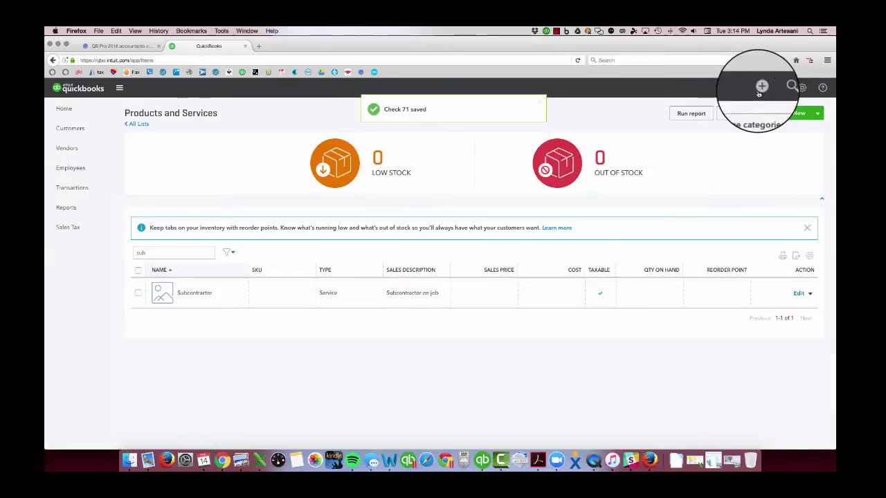
Open check 73 from the recent transactions and add a Subcontractor item line with a rate of 1000.
{"action": "left_click", "coordinate": [780, 88]}
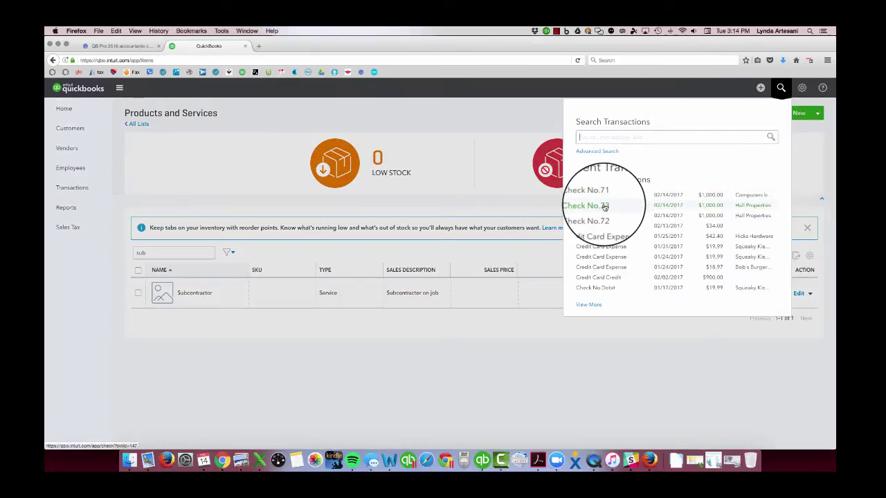
{"action": "left_click", "coordinate": [604, 207]}
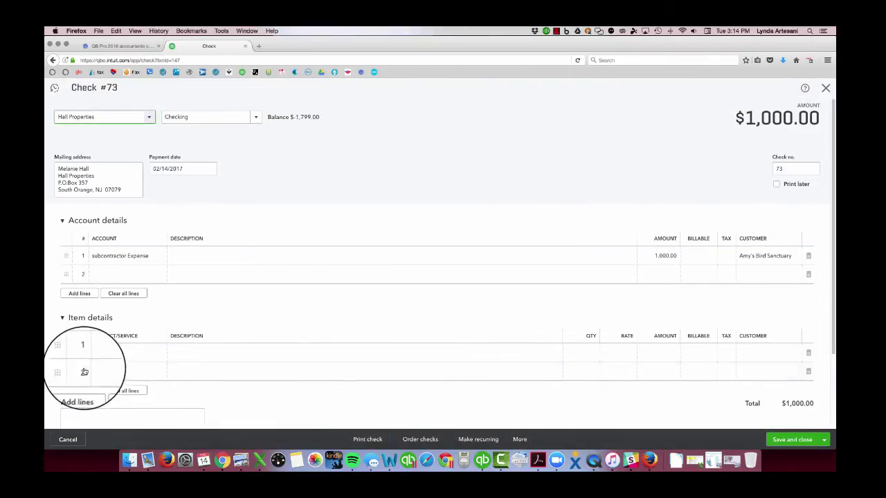
{"action": "left_click", "coordinate": [101, 355]}
{"action": "type", "text": "s"}
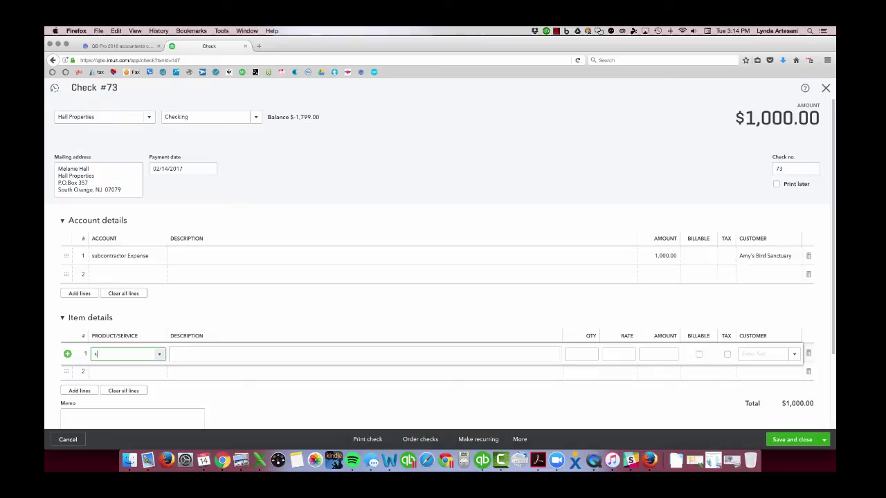
{"action": "type", "text": "ub"}
{"action": "key", "text": "Tab"}
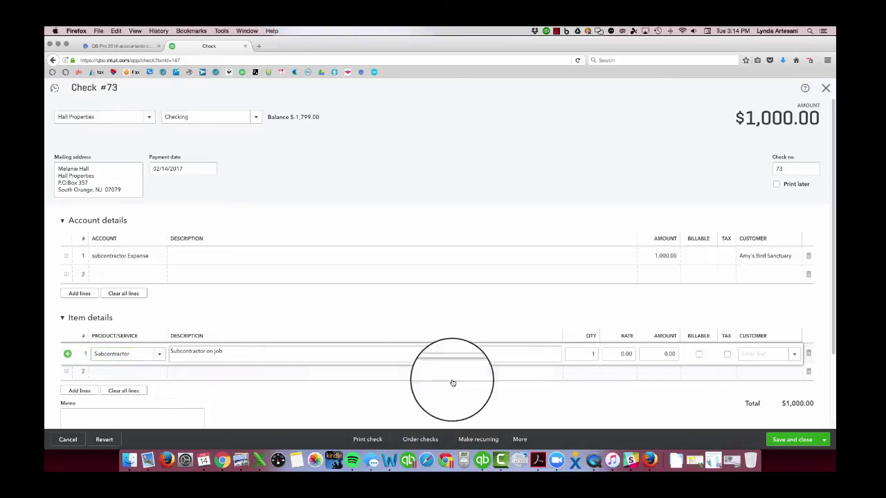
{"action": "type", "text": "1,0"}
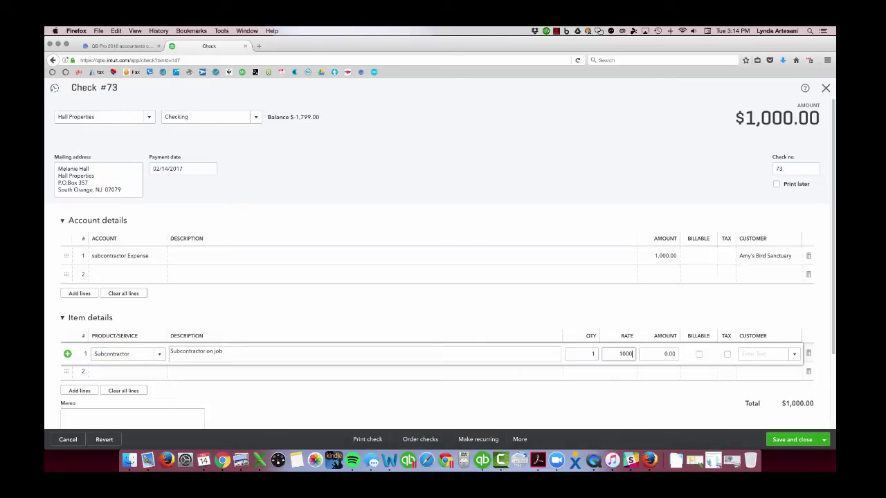
{"action": "type", "text": "00"}
Assign check 73's item line to customer Amy's Bird Sanctuary, delete its subcontractor Expense account line, and save the check.
{"action": "left_click", "coordinate": [755, 354]}
{"action": "type", "text": "an"}
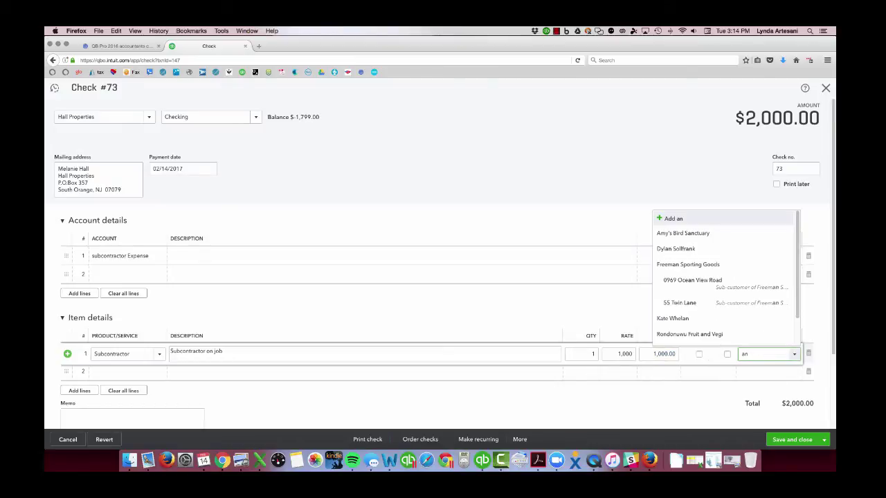
{"action": "key", "text": "Tab"}
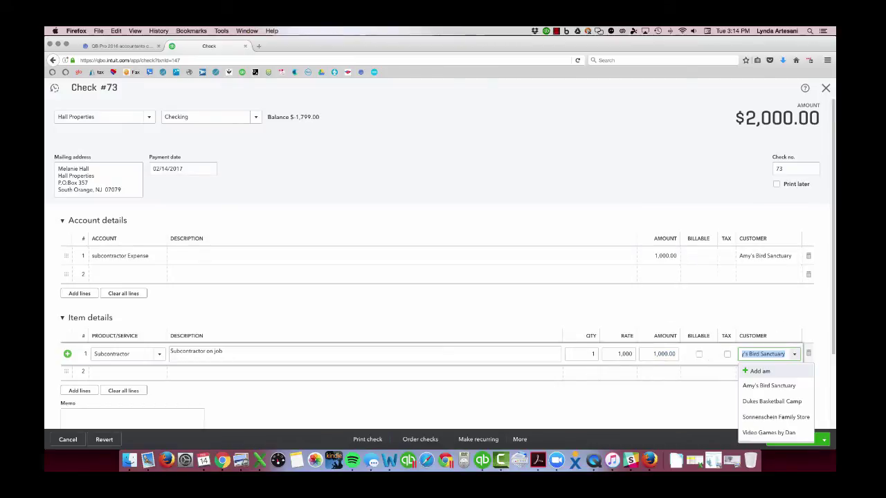
{"action": "left_click", "coordinate": [808, 256]}
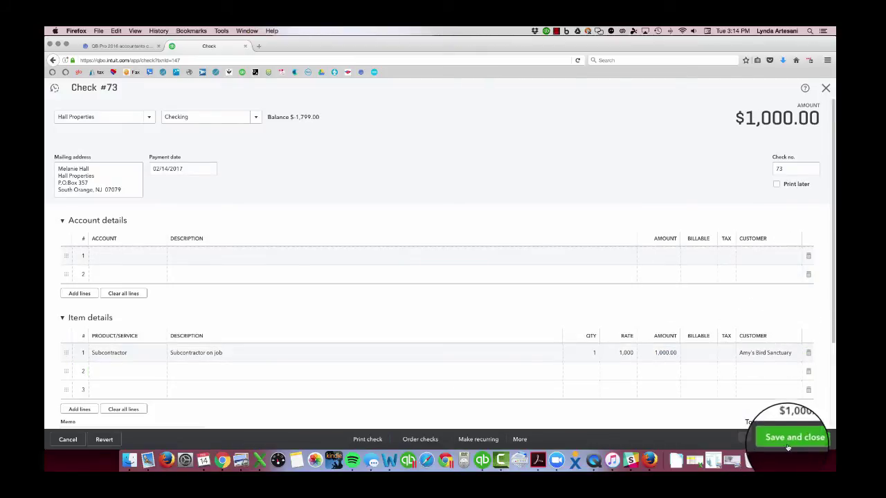
{"action": "left_click", "coordinate": [829, 95]}
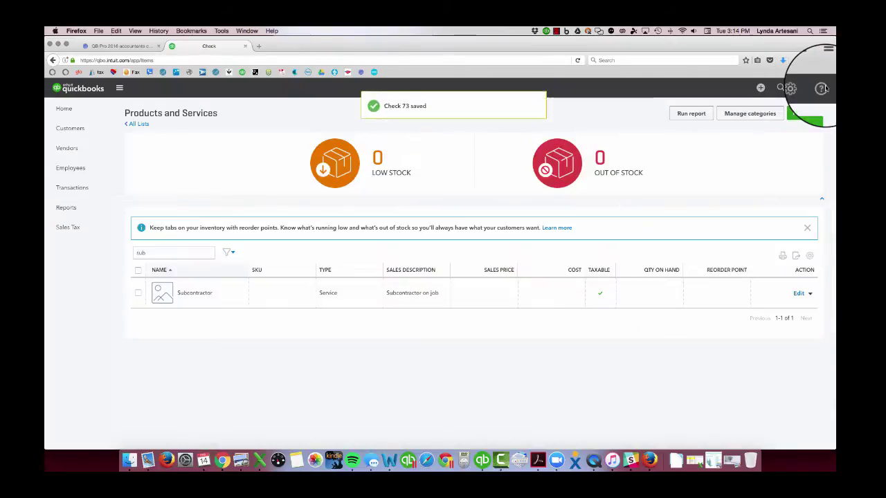
Open check 72 from the recent transactions and add a Subcontractor item line with a rate of 1000.
{"action": "left_click", "coordinate": [781, 87]}
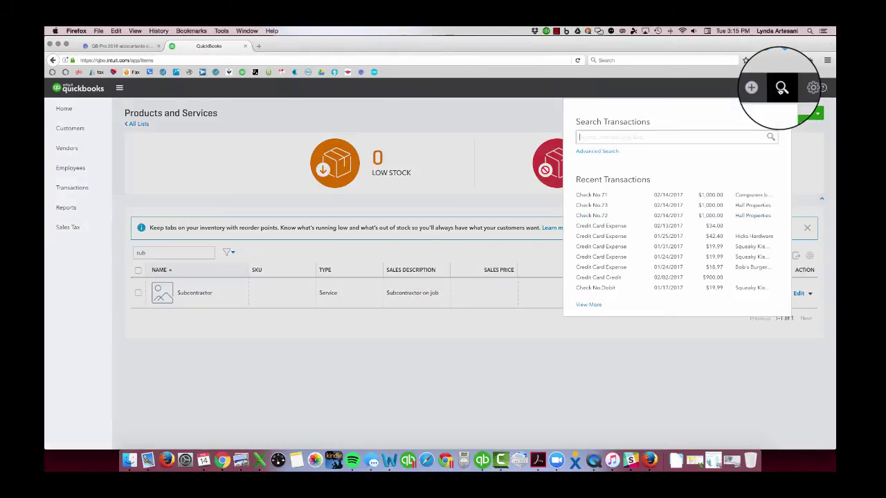
{"action": "left_click", "coordinate": [583, 217]}
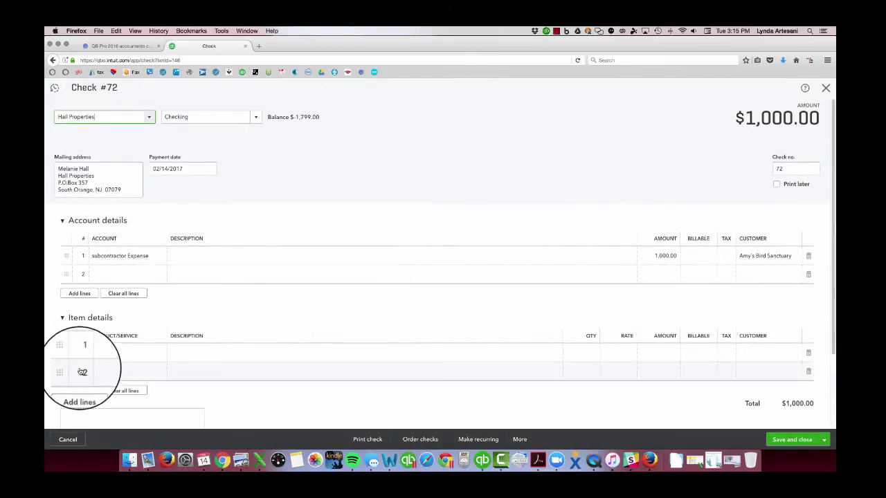
{"action": "left_click", "coordinate": [115, 361]}
{"action": "type", "text": "Subcontractor"}
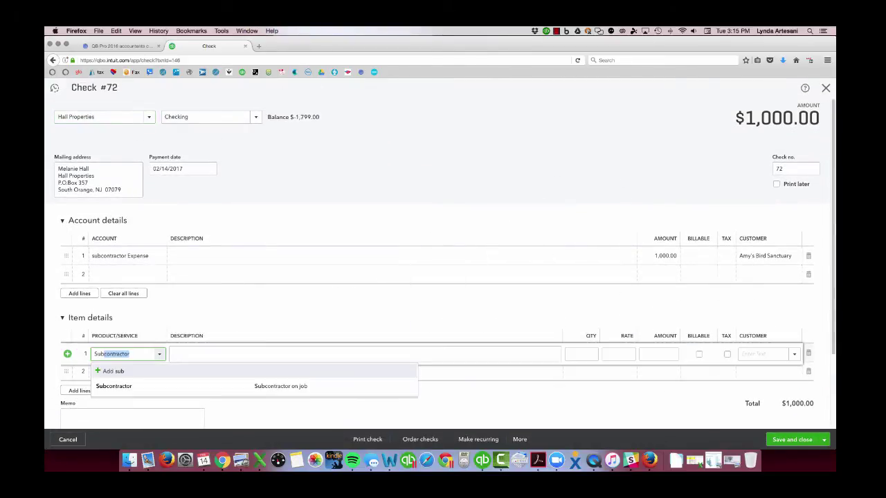
{"action": "key", "text": "Tab"}
{"action": "key", "text": "Tab"}
{"action": "key", "text": "Tab"}
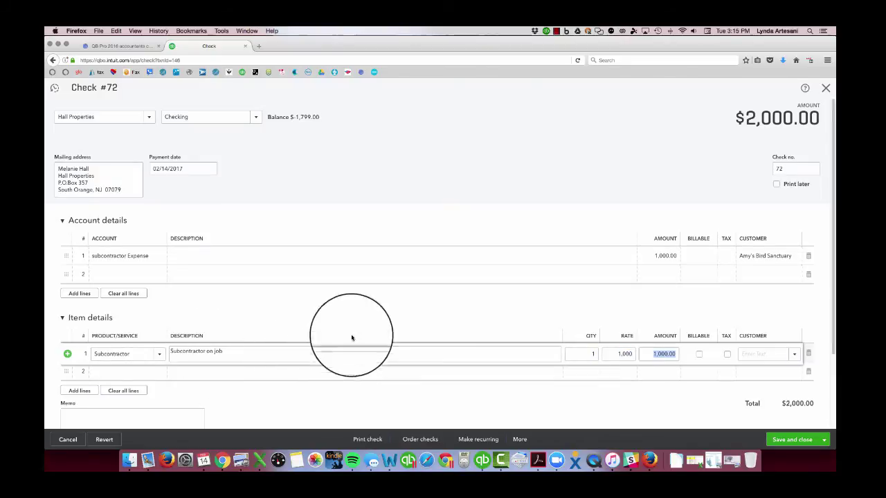
Assign check 72's item line to customer Amy's Bird Sanctuary, delete its subcontractor Expense account line, and save the check.
{"action": "left_click", "coordinate": [742, 354]}
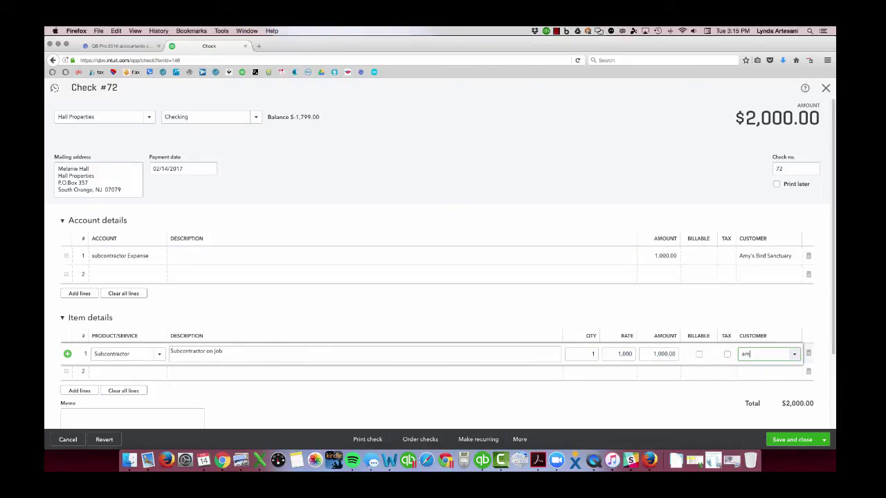
{"action": "type", "text": "am"}
{"action": "key", "text": "Tab"}
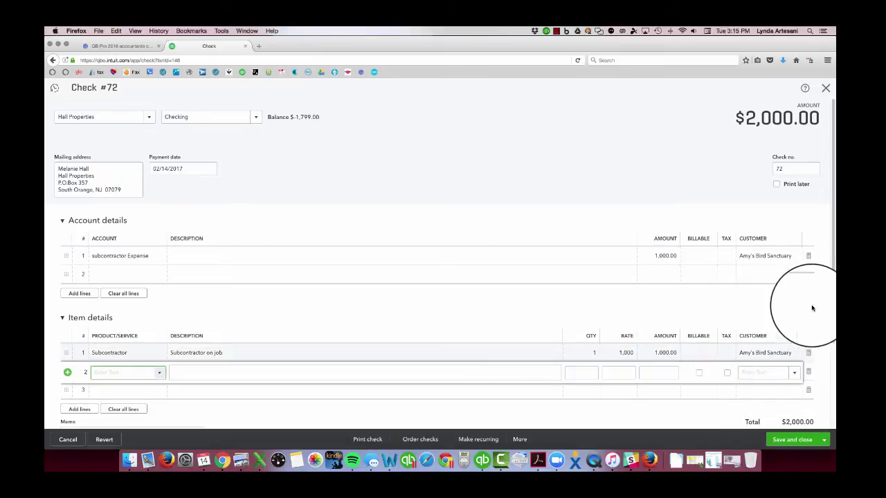
{"action": "left_click", "coordinate": [809, 257]}
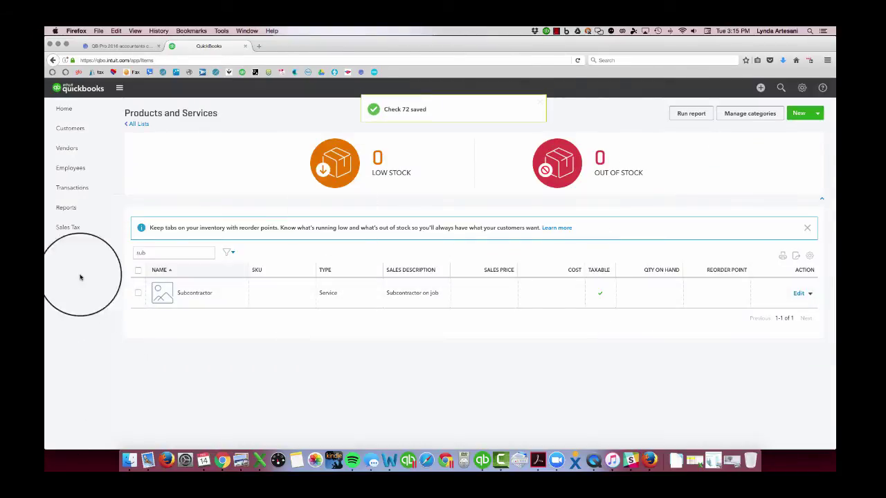
{"action": "left_click", "coordinate": [70, 128]}
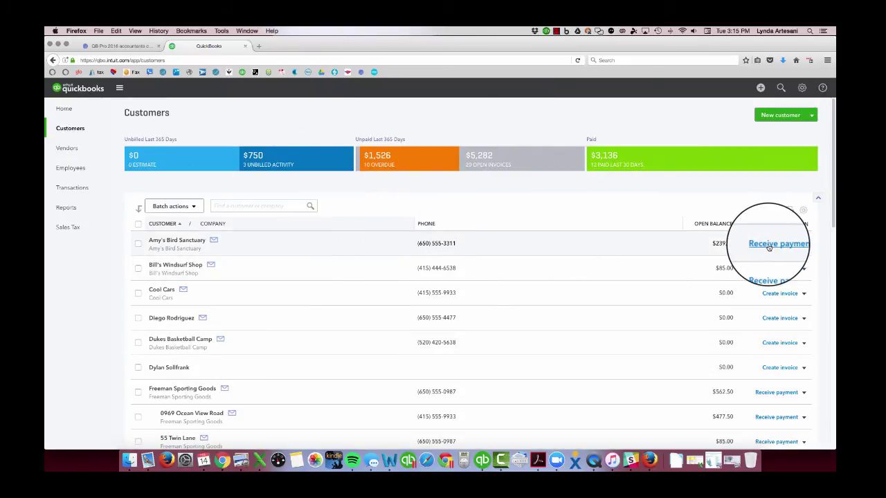
{"action": "left_click", "coordinate": [803, 244]}
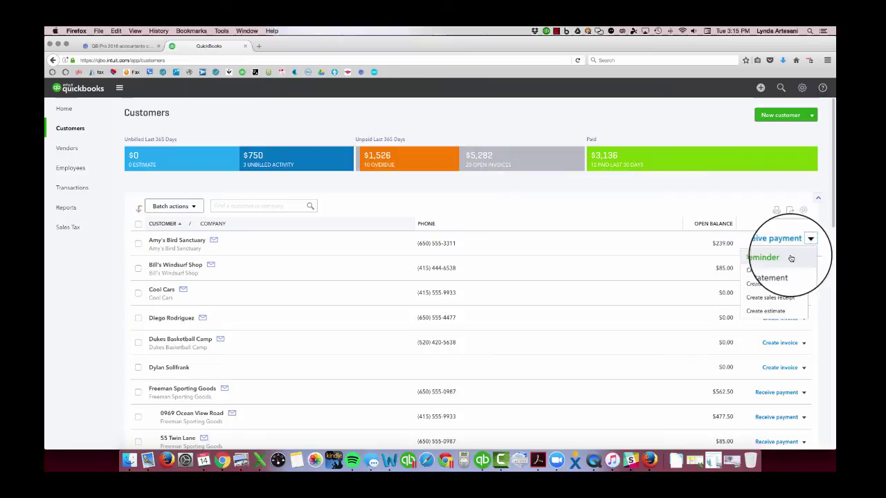
{"action": "left_click", "coordinate": [776, 286]}
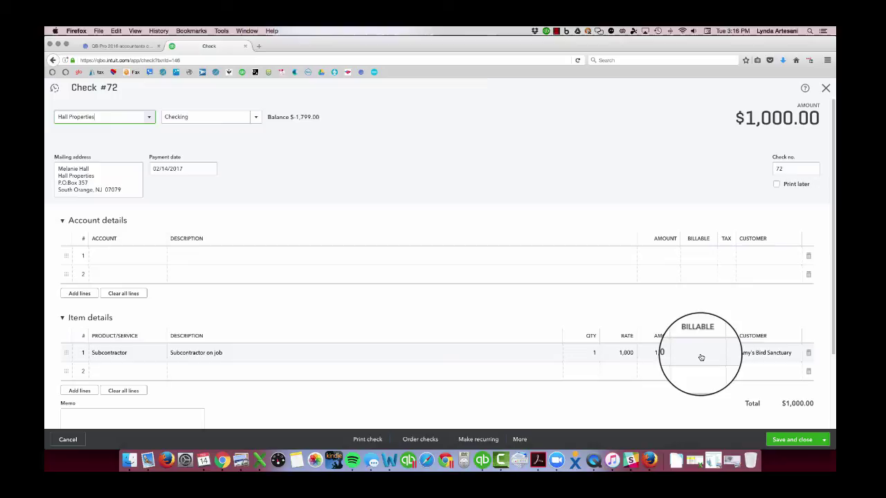
Mark the Subcontractor item line on check 72 as billable and save the check.
{"action": "left_click", "coordinate": [701, 357]}
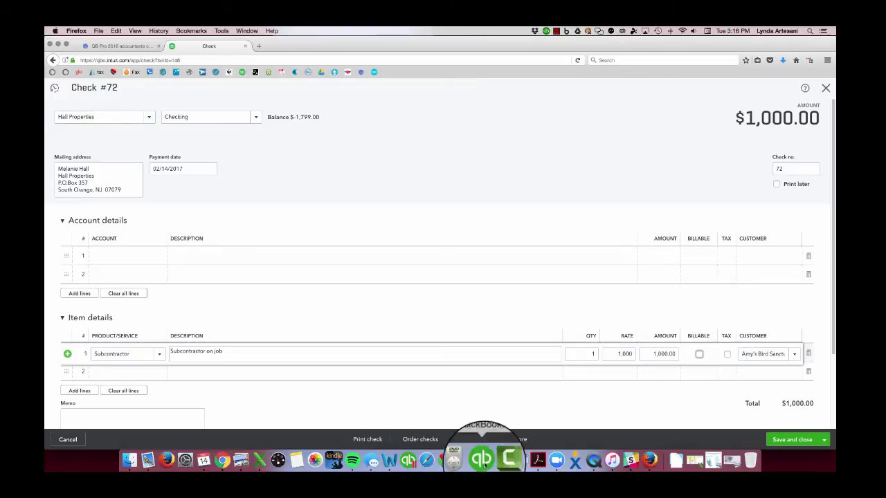
{"action": "left_click", "coordinate": [699, 355]}
{"action": "left_click", "coordinate": [789, 441]}
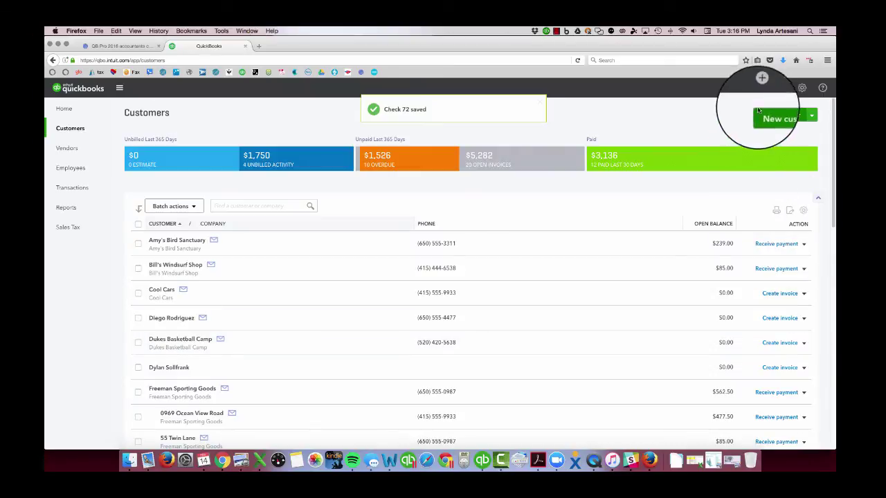
{"action": "left_click", "coordinate": [780, 88]}
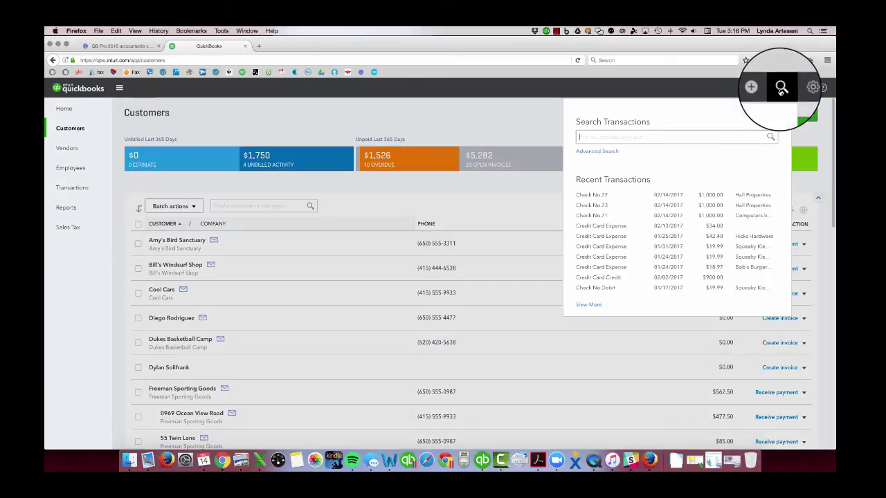
{"action": "left_click", "coordinate": [709, 206]}
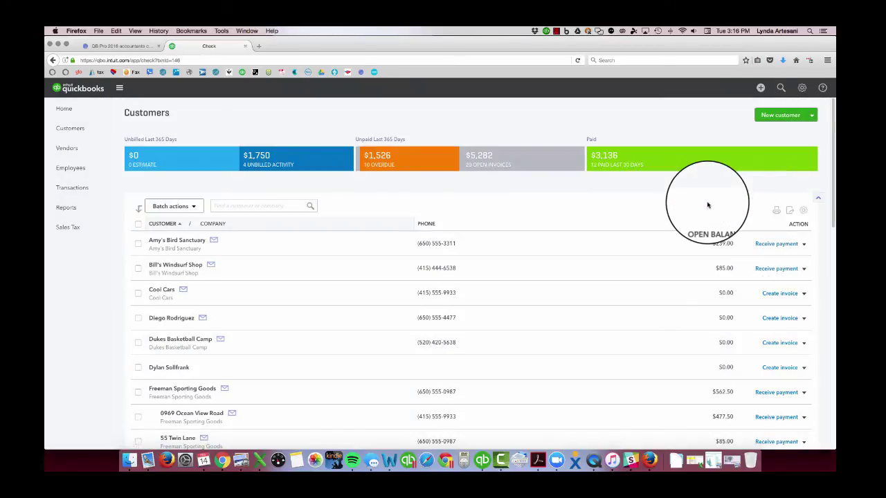
{"action": "left_click", "coordinate": [726, 354]}
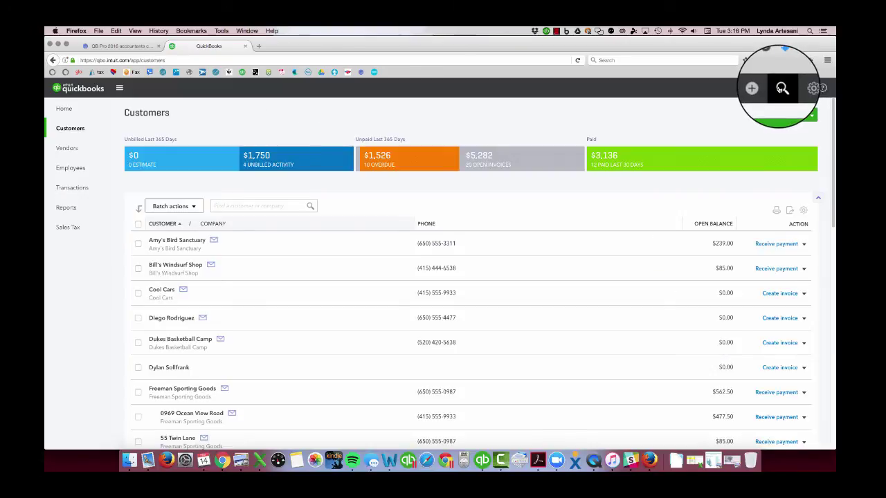
Open check 71 from the recent transactions, mark its Subcontractor item line as billable, and save the check.
{"action": "left_click", "coordinate": [781, 89]}
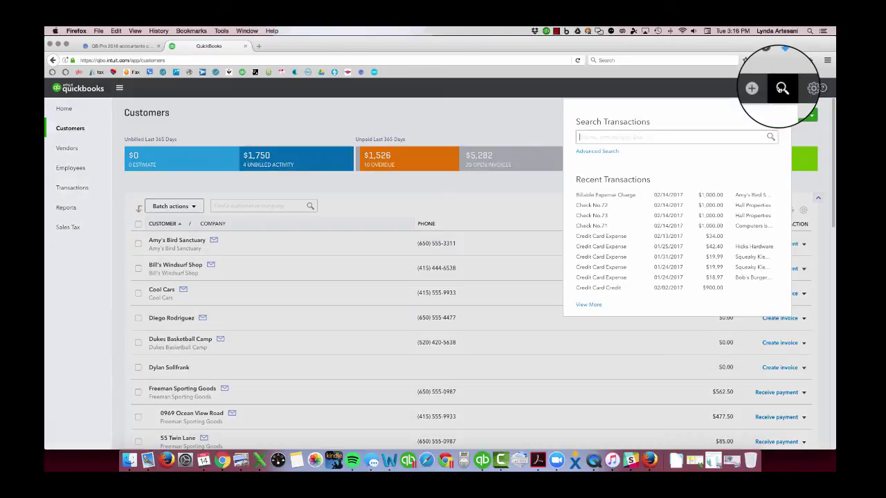
{"action": "left_click", "coordinate": [585, 226]}
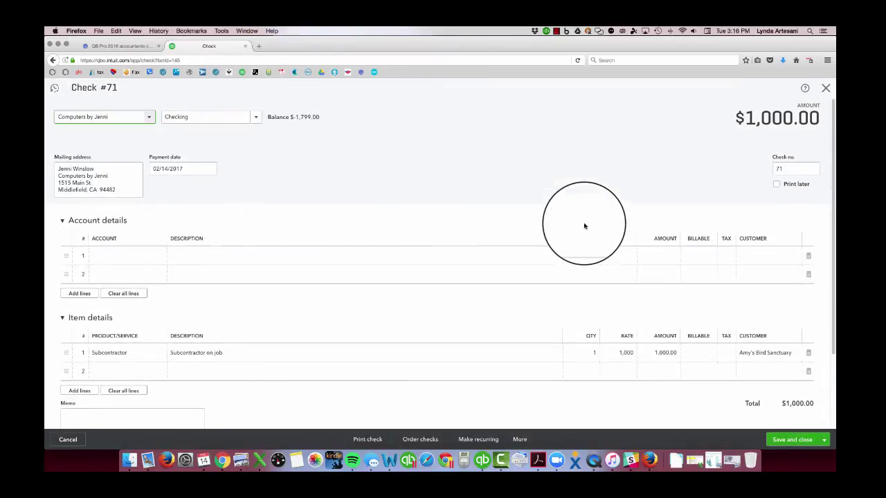
{"action": "left_click", "coordinate": [697, 354]}
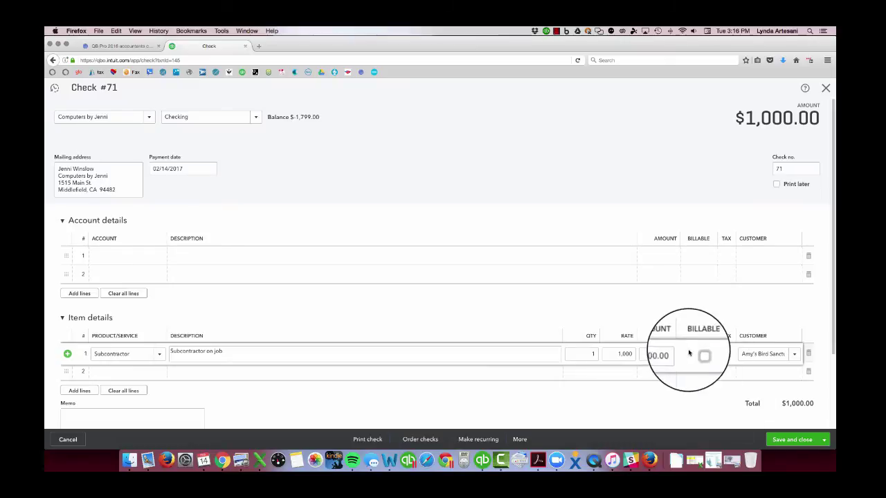
{"action": "left_click", "coordinate": [698, 353]}
{"action": "left_click", "coordinate": [380, 228]}
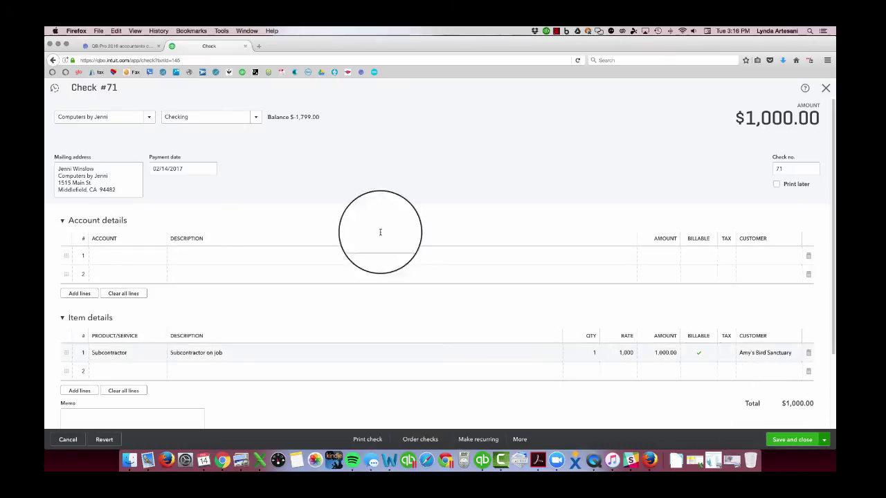
{"action": "key", "text": "ctrl+alt+d"}
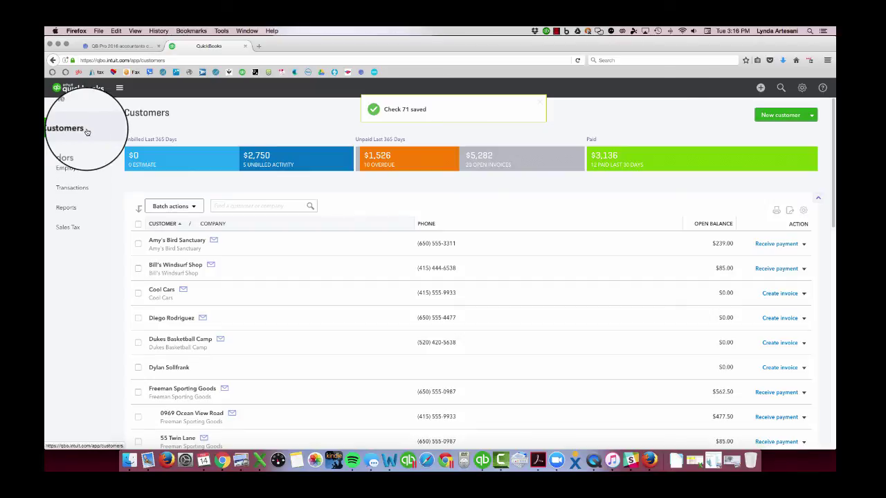
Create an invoice for Amy's Bird Sanctuary and add the $375.00 Custom Design charge and both $1,000.00 Subcontractor billable expenses.
{"action": "left_click", "coordinate": [804, 245]}
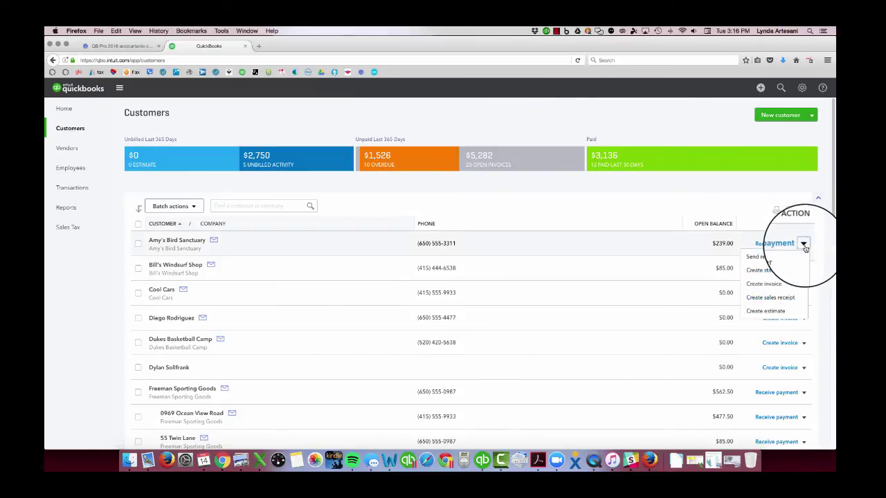
{"action": "left_click", "coordinate": [760, 284]}
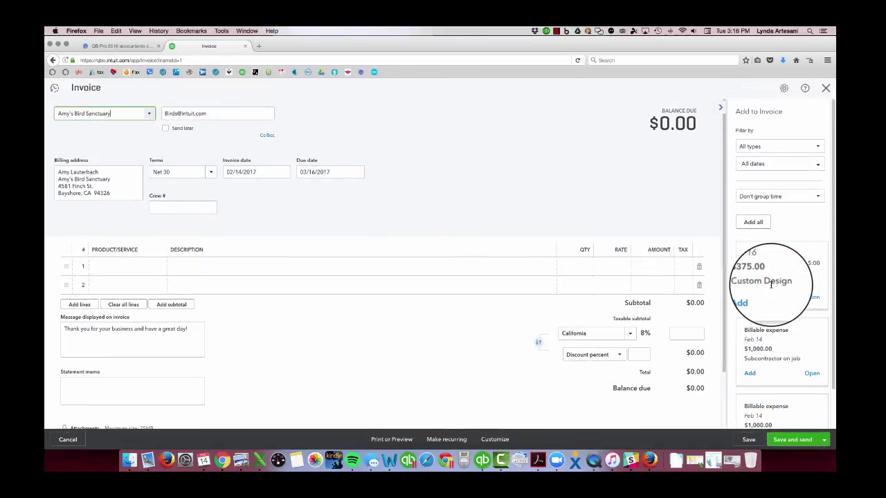
{"action": "left_click", "coordinate": [742, 303]}
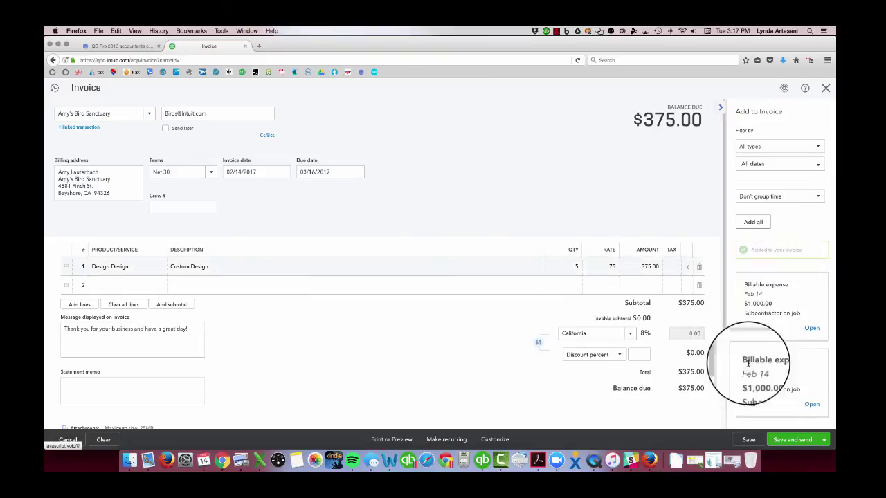
{"action": "left_click", "coordinate": [746, 326]}
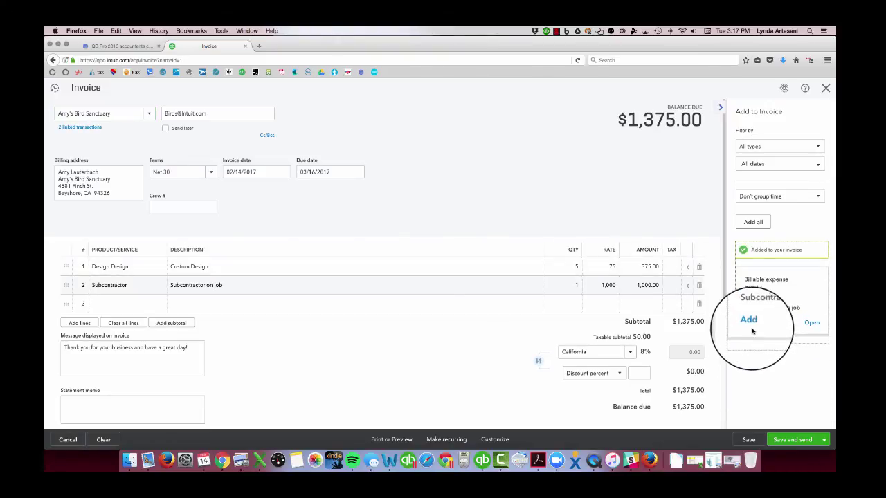
{"action": "left_click", "coordinate": [752, 331]}
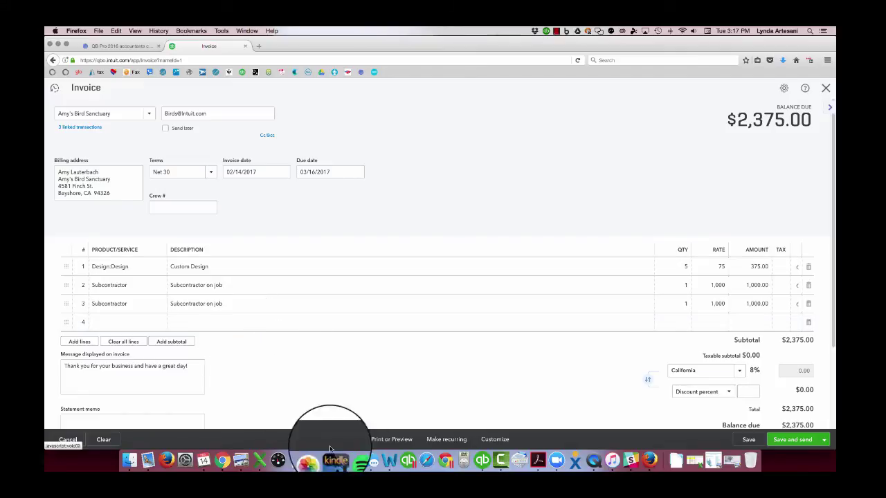
{"action": "left_click", "coordinate": [731, 461]}
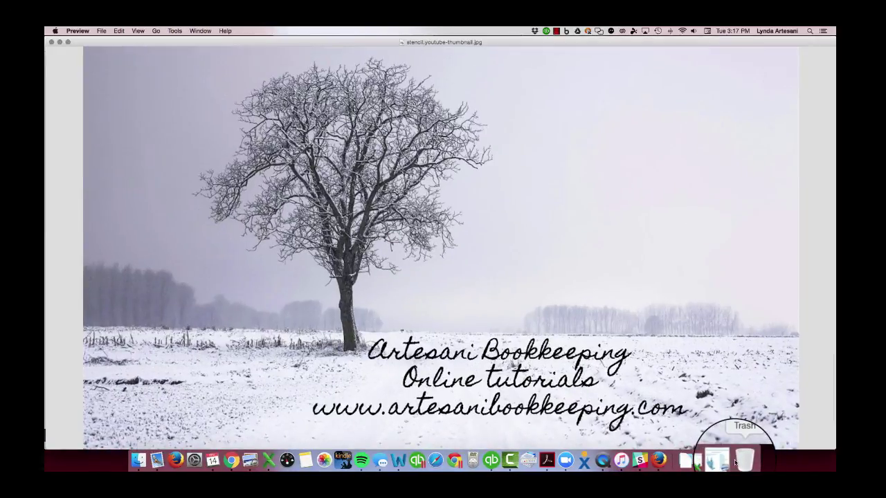